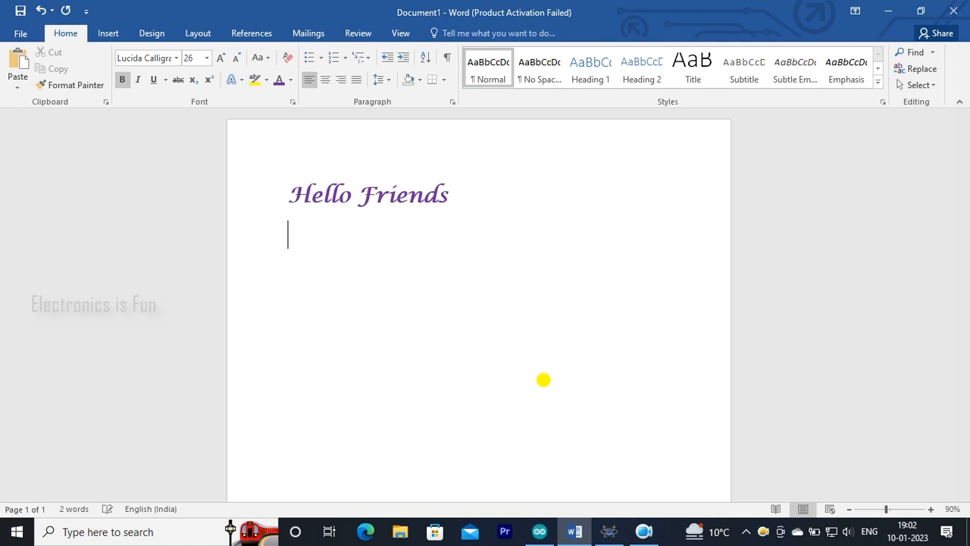
Write "Welcome back to my channel." on the line below "Hello Friends".
{"action": "type", "text": "in"}
{"action": "key", "text": "BackSpace"}
{"action": "key", "text": "BackSpace"}
{"action": "key", "text": "BackSpace"}
{"action": "type", "text": "Welcome back to my channel"}
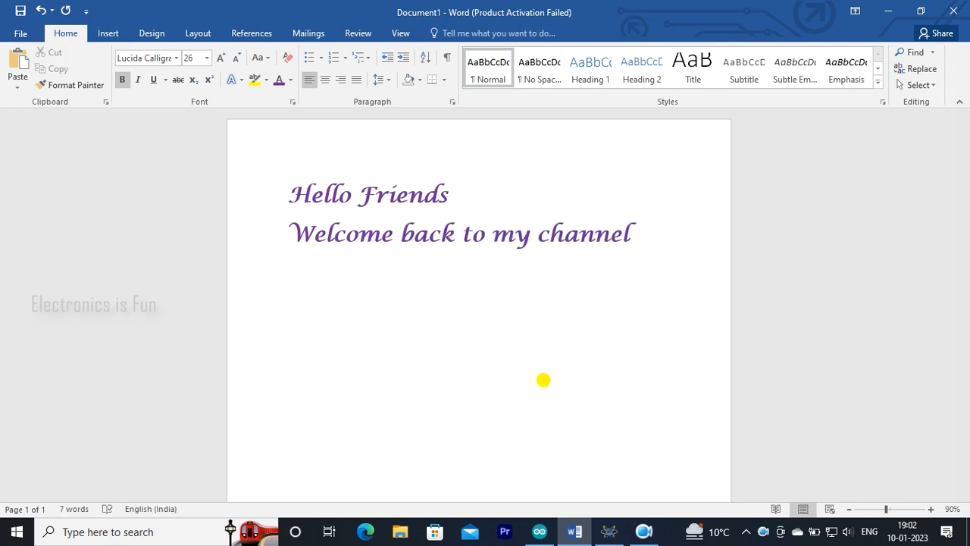
{"action": "type", "text": "."}
Add a new line reading "This is 2nd tutorial of Arduino with Push Button and LED.".
{"action": "key", "text": "Return"}
{"action": "type", "text": "In"}
{"action": "key", "text": "BackSpace"}
{"action": "key", "text": "BackSpace"}
{"action": "key", "text": "BackSpace"}
{"action": "type", "text": "This is 2n"}
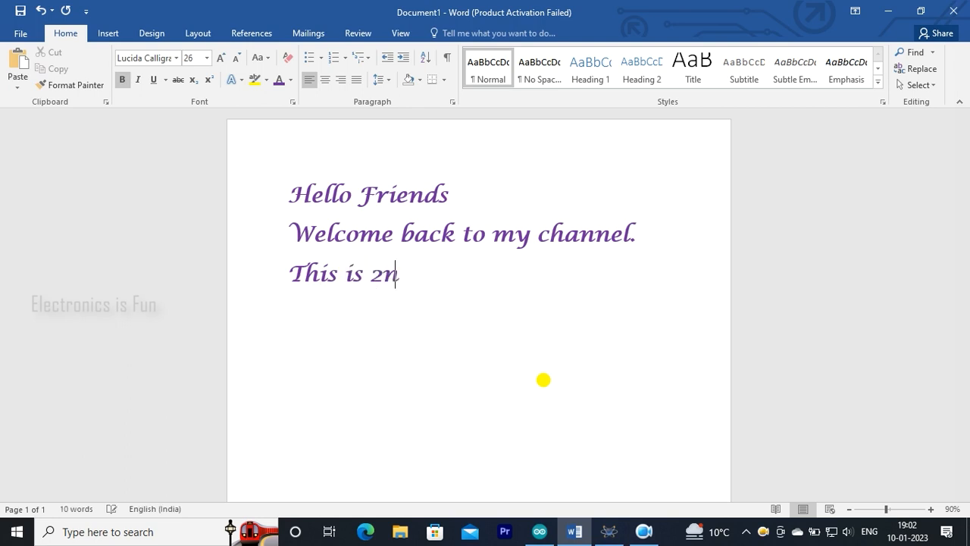
{"action": "type", "text": "d tut"}
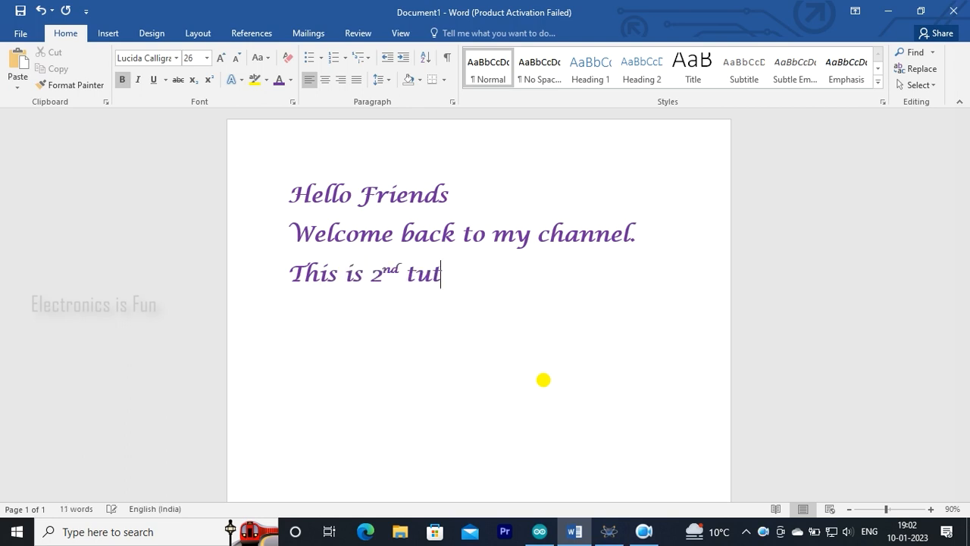
{"action": "type", "text": "orial "}
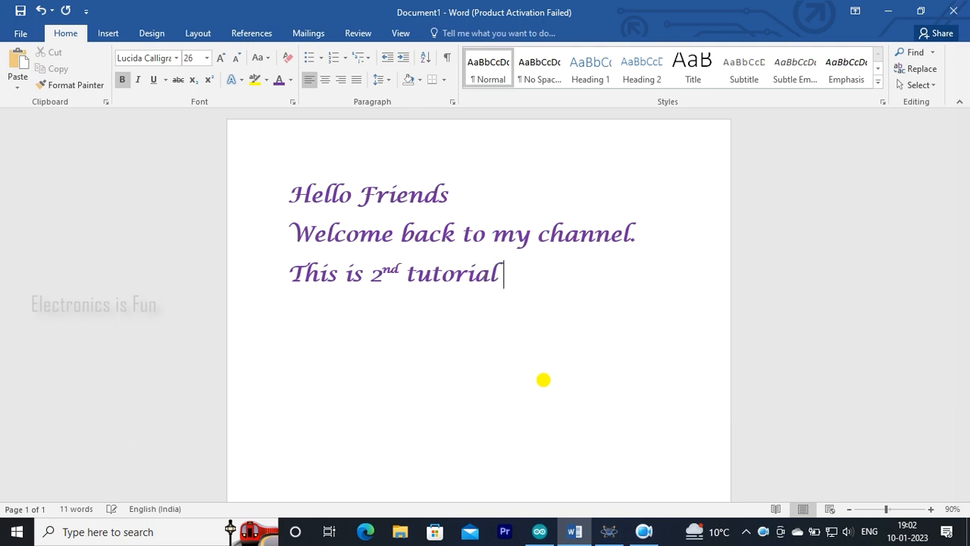
{"action": "type", "text": "of Ard"}
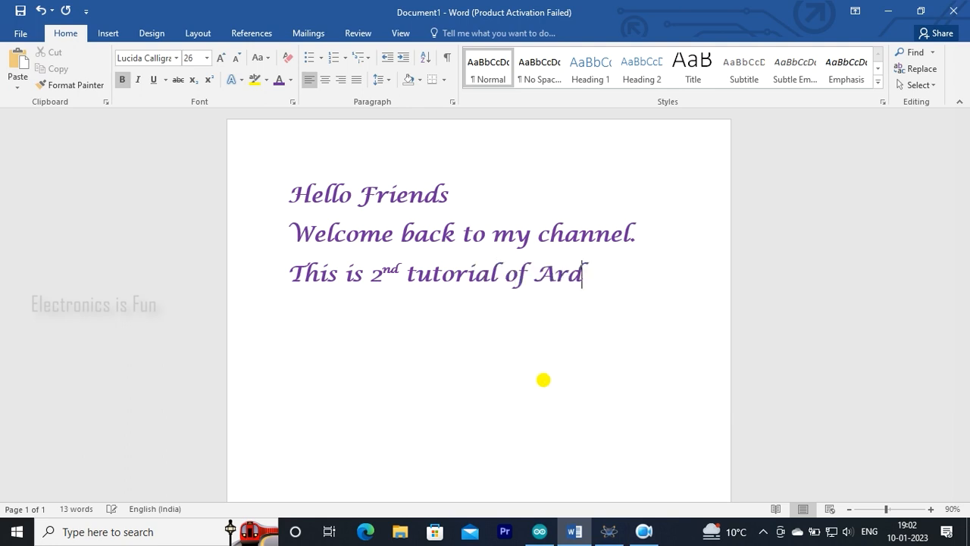
{"action": "type", "text": "uino wi"}
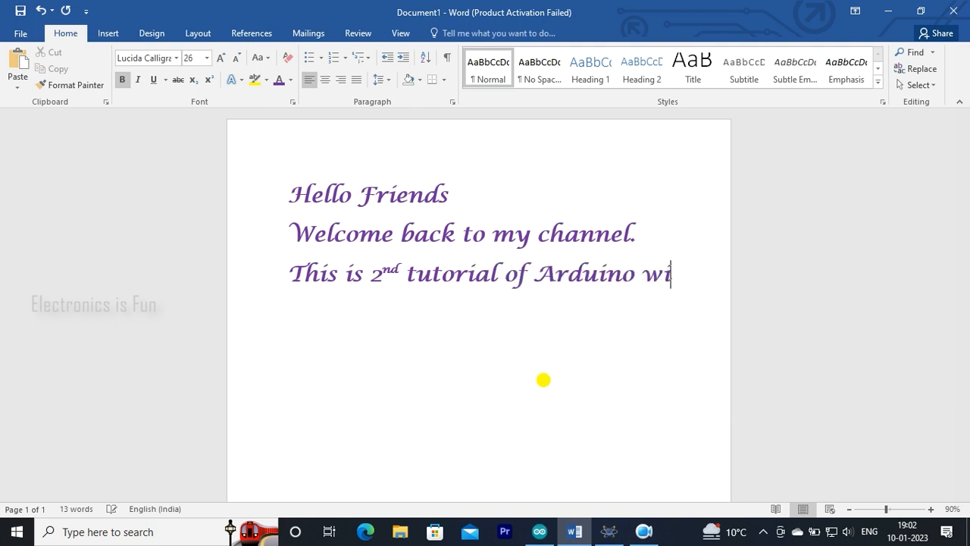
{"action": "type", "text": "th Pu"}
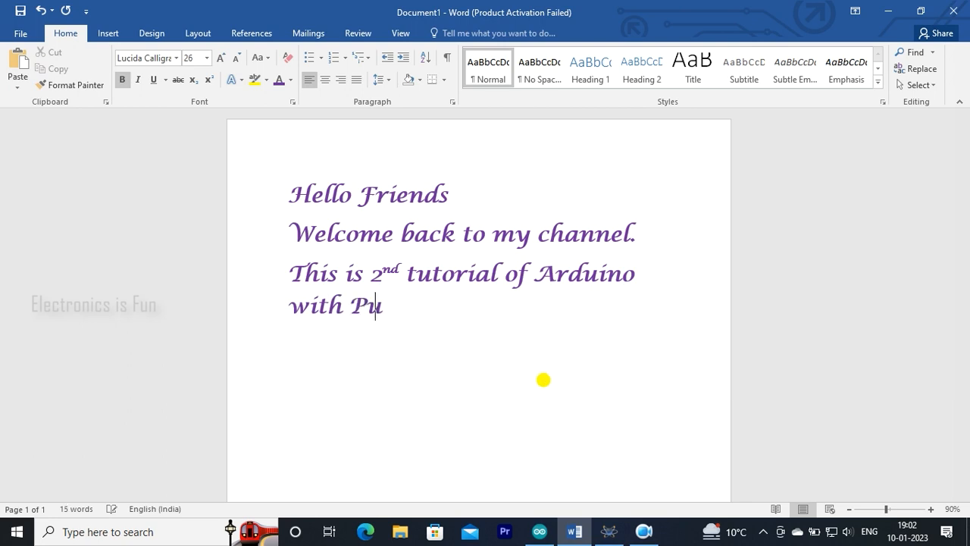
{"action": "type", "text": "sh But"}
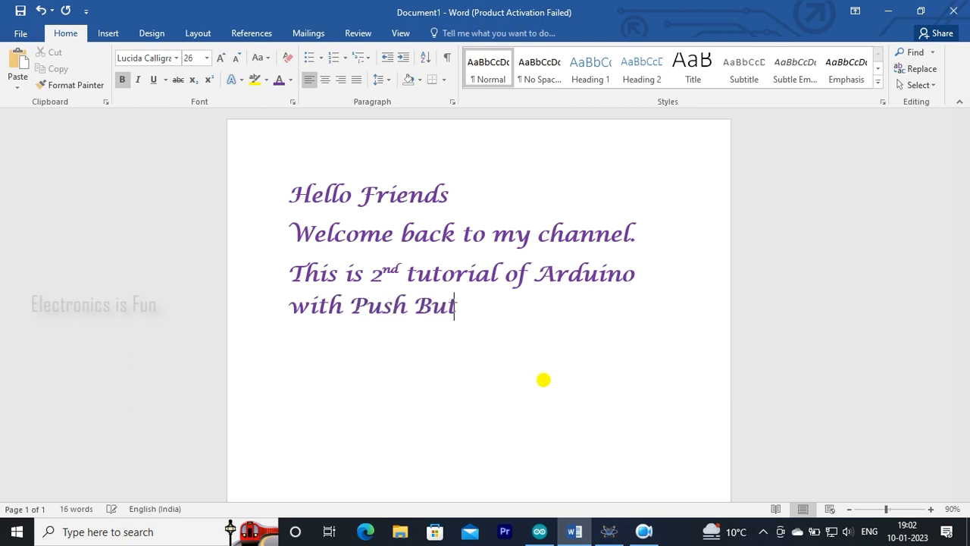
{"action": "type", "text": "ton and"}
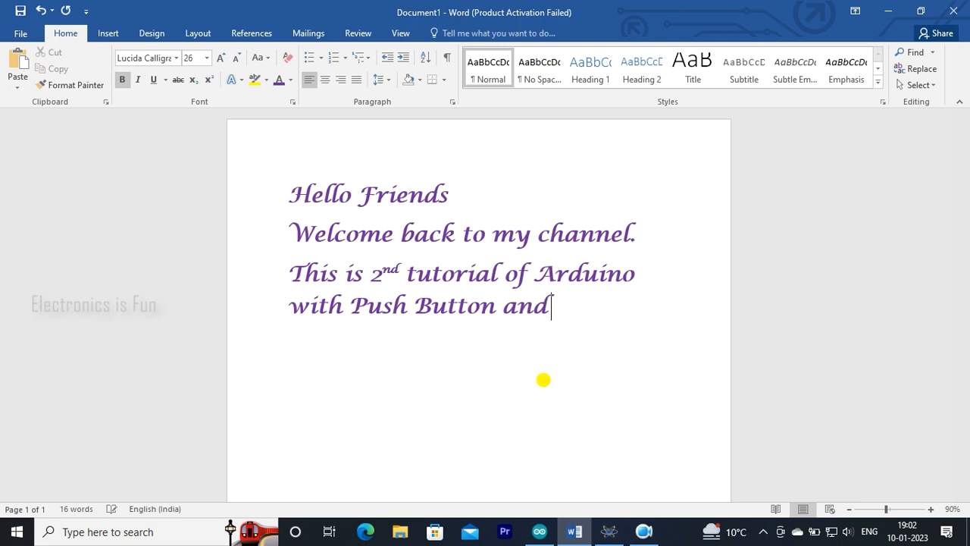
{"action": "type", "text": " LED"}
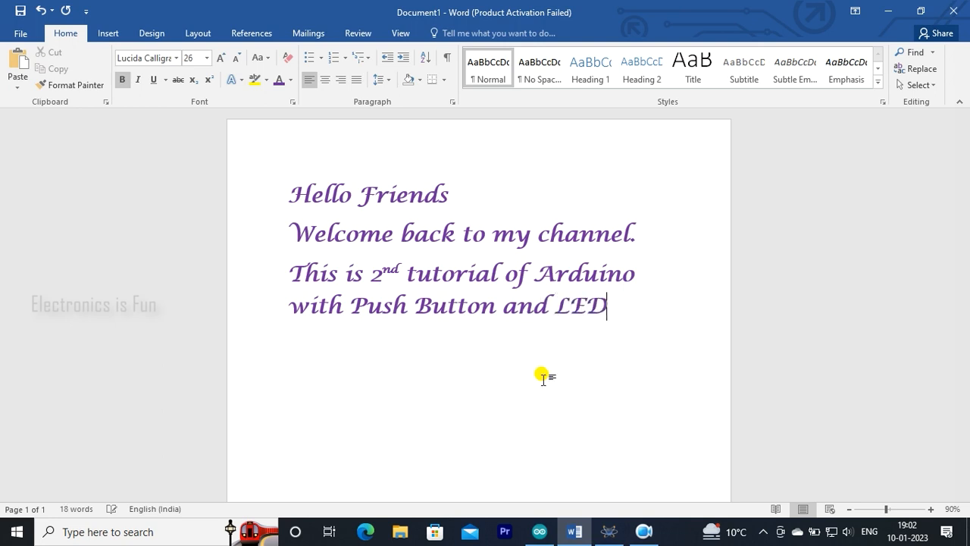
{"action": "type", "text": "."}
Leave one blank line below the LED sentence and write "In this tutorial I'll show you".
{"action": "key", "text": "Return"}
{"action": "scroll", "coordinate": [544, 380], "scroll_direction": "down", "scroll_amount": 2}
{"action": "scroll", "coordinate": [543, 380], "scroll_direction": "down", "scroll_amount": 2}
{"action": "type", "text": "In th"}
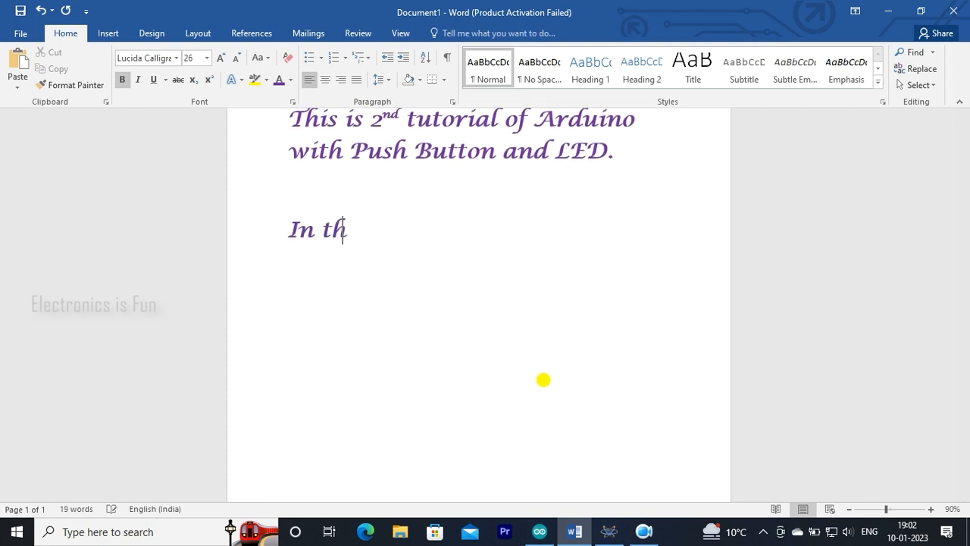
{"action": "type", "text": "is tut"}
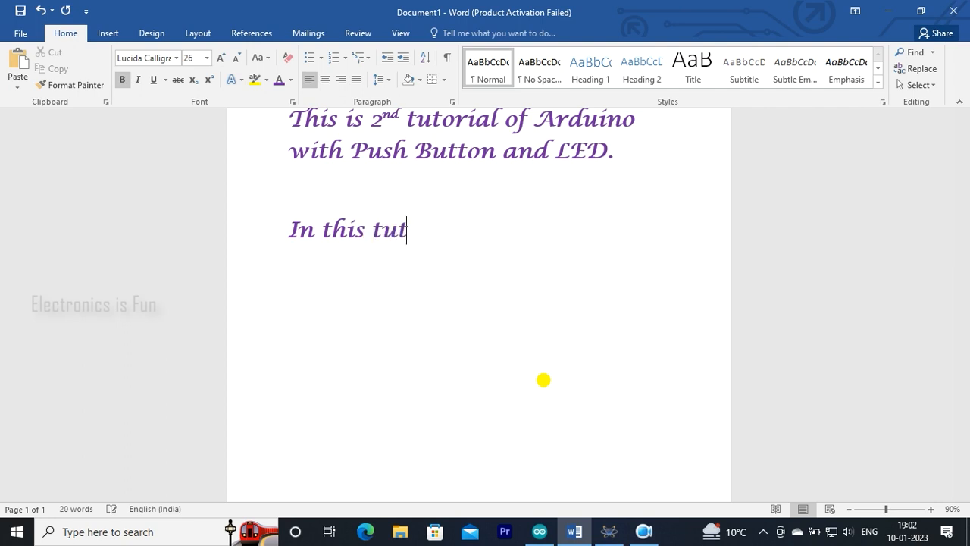
{"action": "type", "text": "orial I"}
{"action": "type", "text": "'ll"}
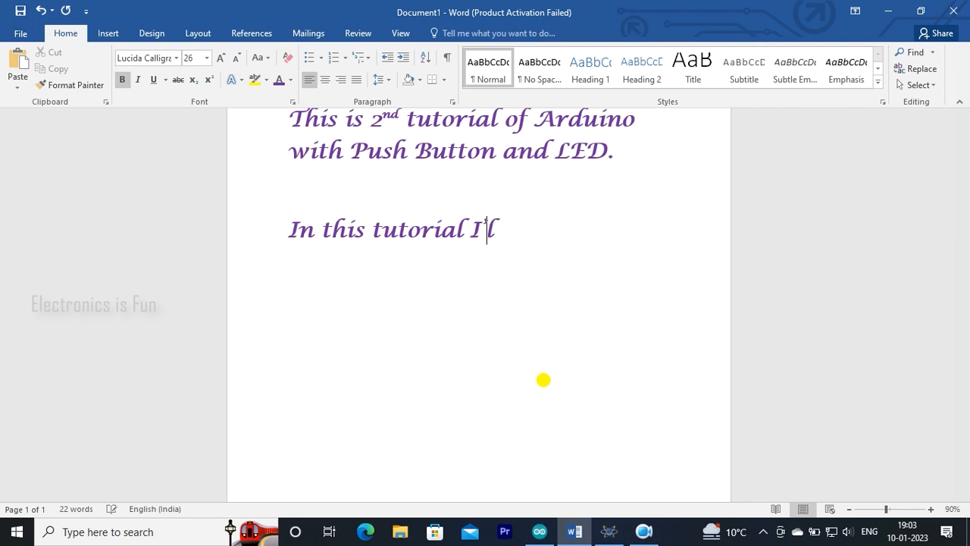
{"action": "type", "text": " show y"}
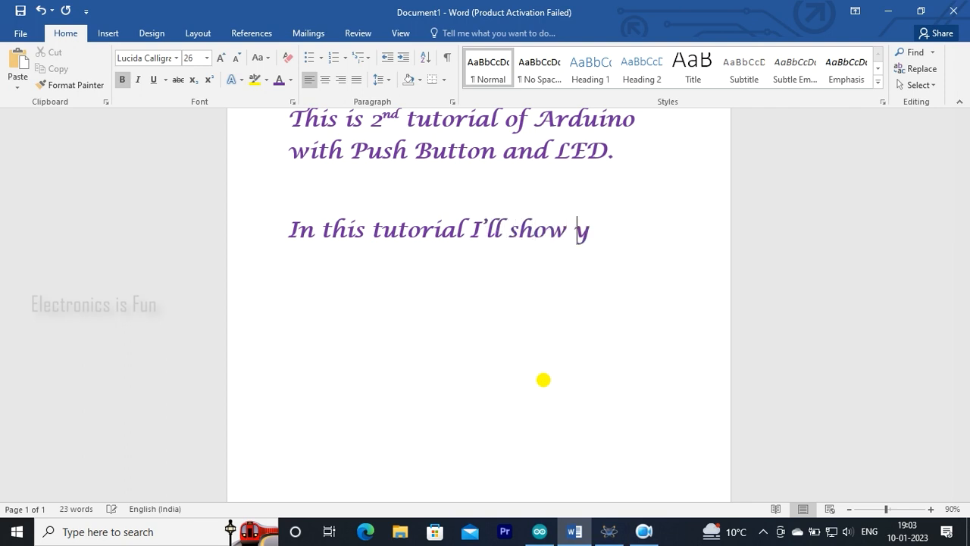
{"action": "type", "text": "ouHow "}
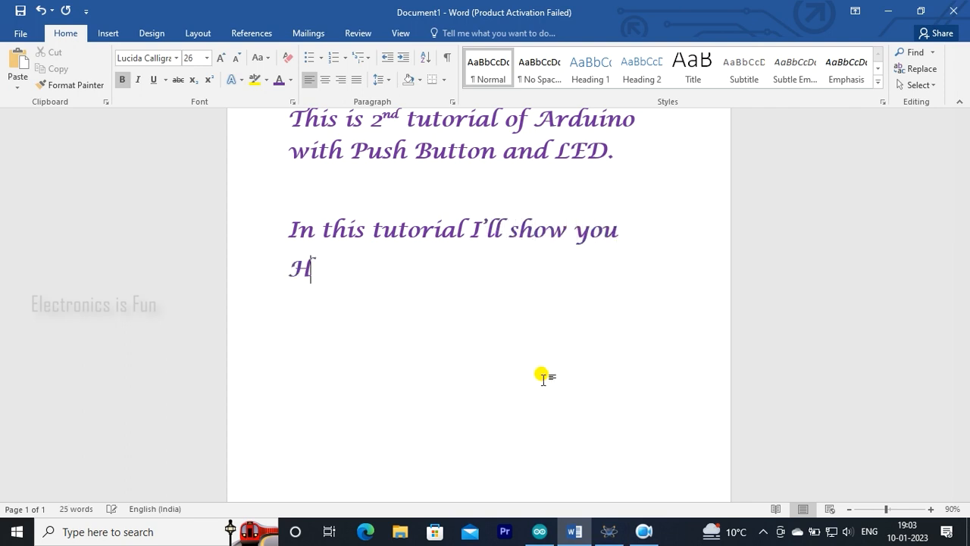
{"action": "type", "text": "to T"}
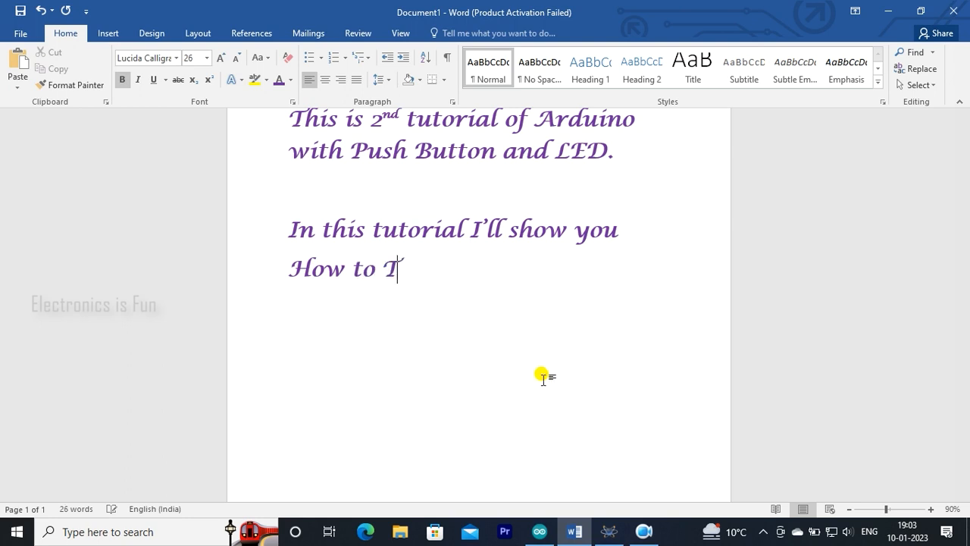
{"action": "type", "text": "oggle a"}
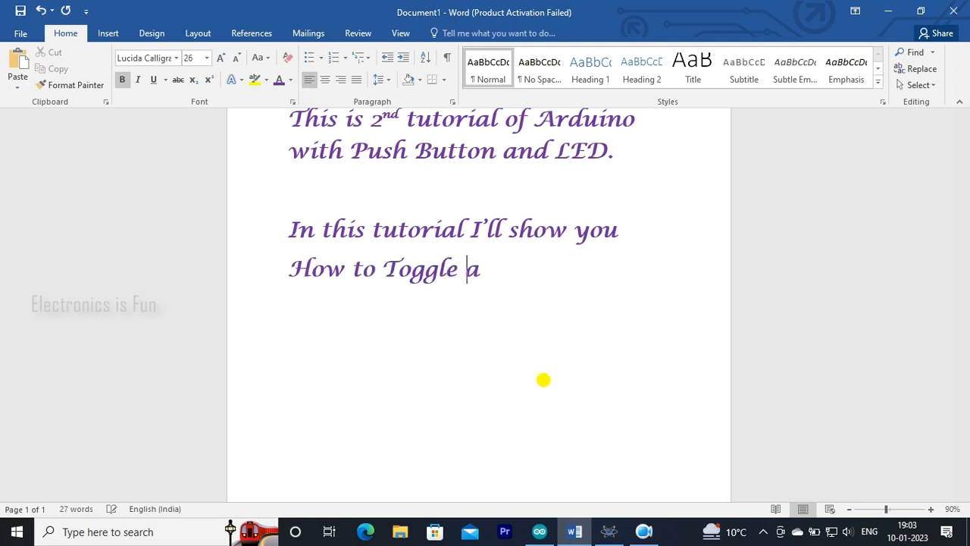
{"action": "type", "text": "nd"}
Write "How to Toggle an LED with Push Button." on the following line.
{"action": "key", "text": "BackSpace"}
{"action": "type", "text": "LED with Push"}
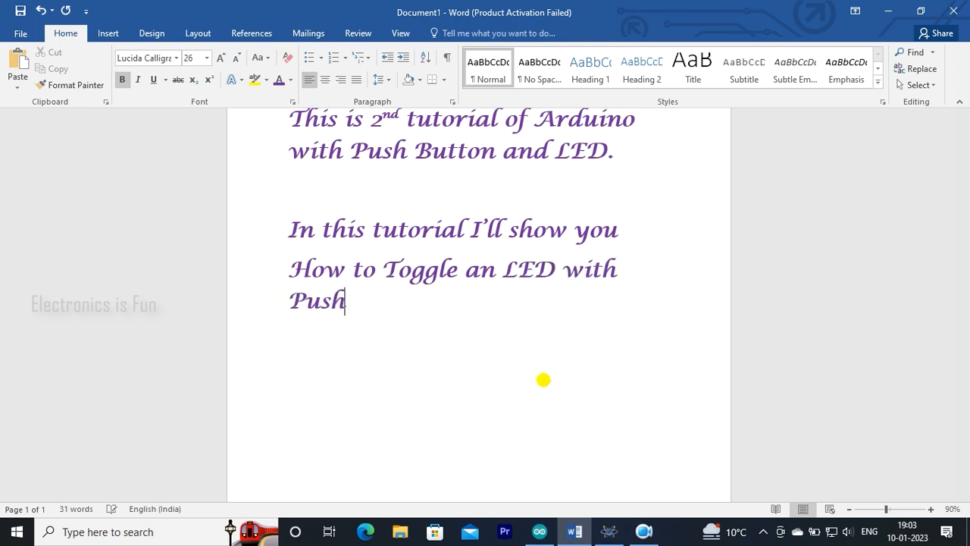
{"action": "type", "text": " Button"}
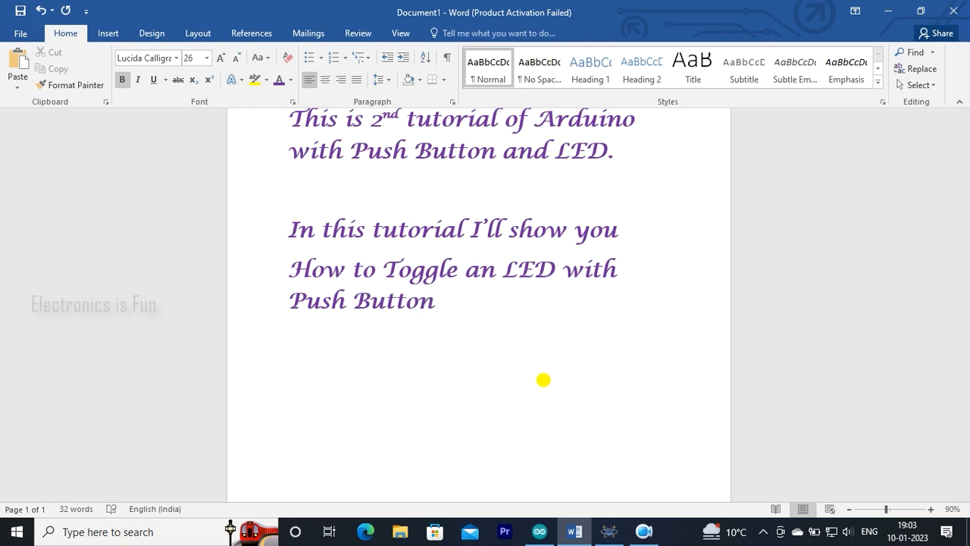
{"action": "type", "text": "."}
Leave one blank line and write "If you haven't saw my 1st tutorial, click on I above.".
{"action": "key", "text": "Return"}
{"action": "key", "text": "Return"}
{"action": "type", "text": "If you h"}
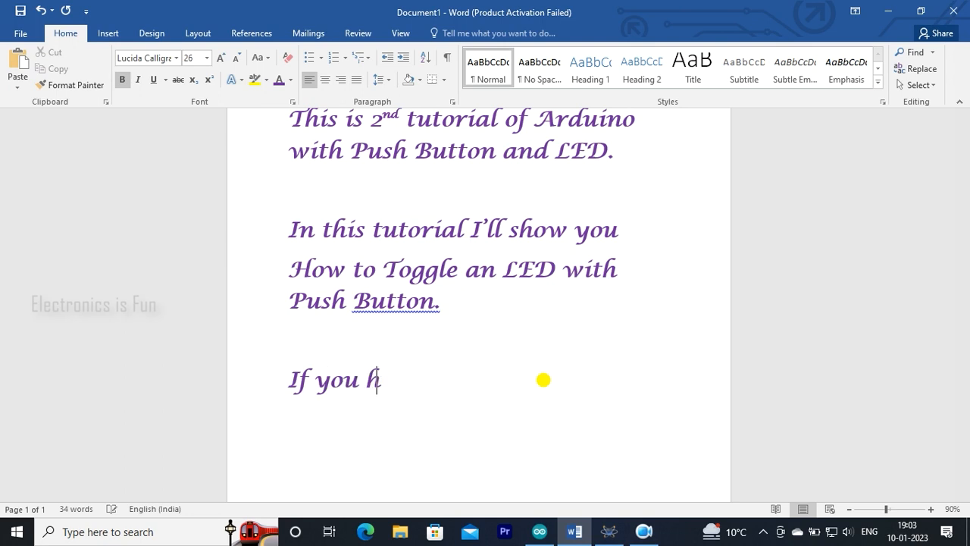
{"action": "type", "text": "aven"}
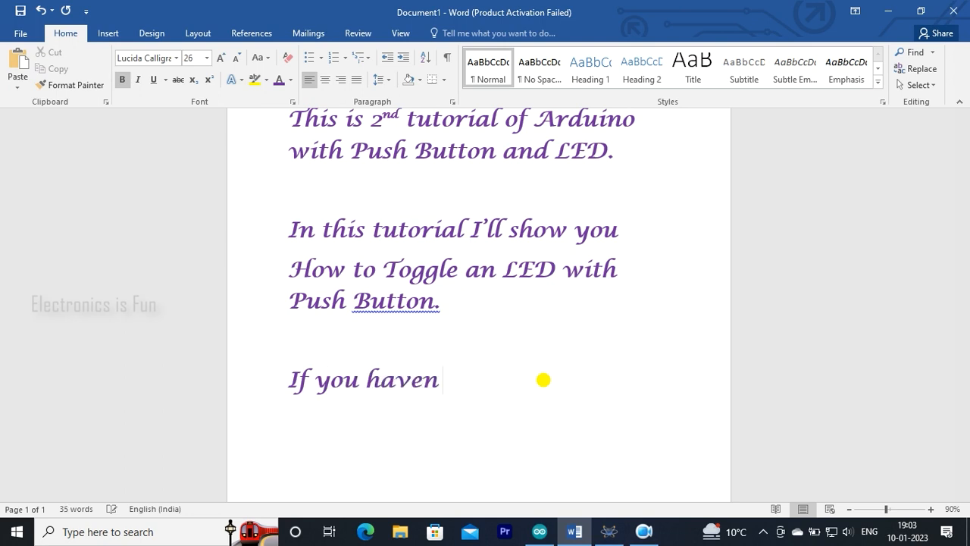
{"action": "type", "text": "tt saw my"}
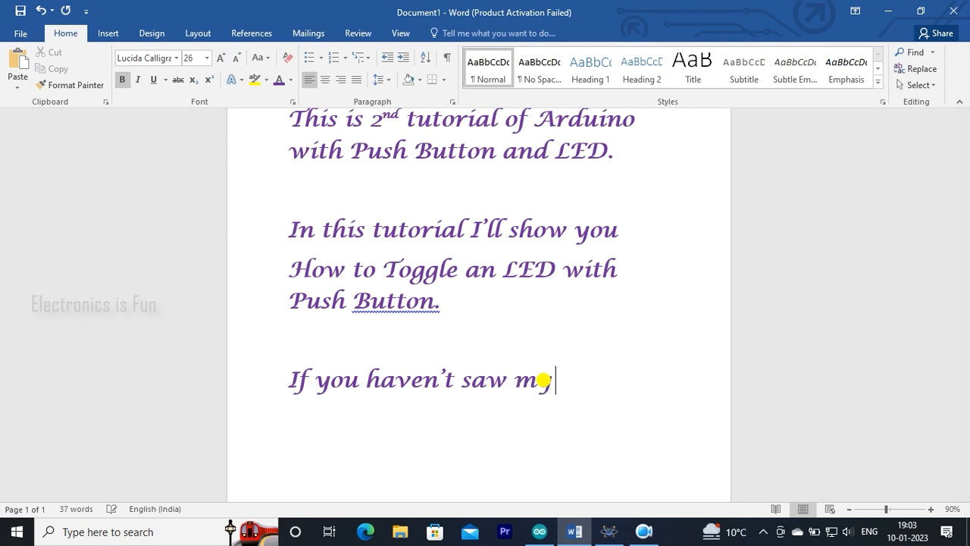
{"action": "type", "text": " 1st tutorial"}
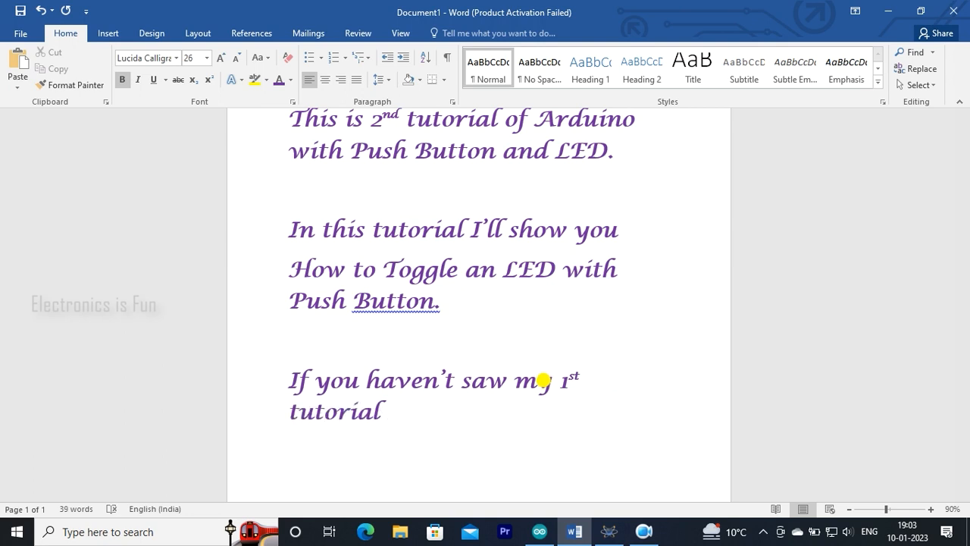
{"action": "type", "text": ", click on I "}
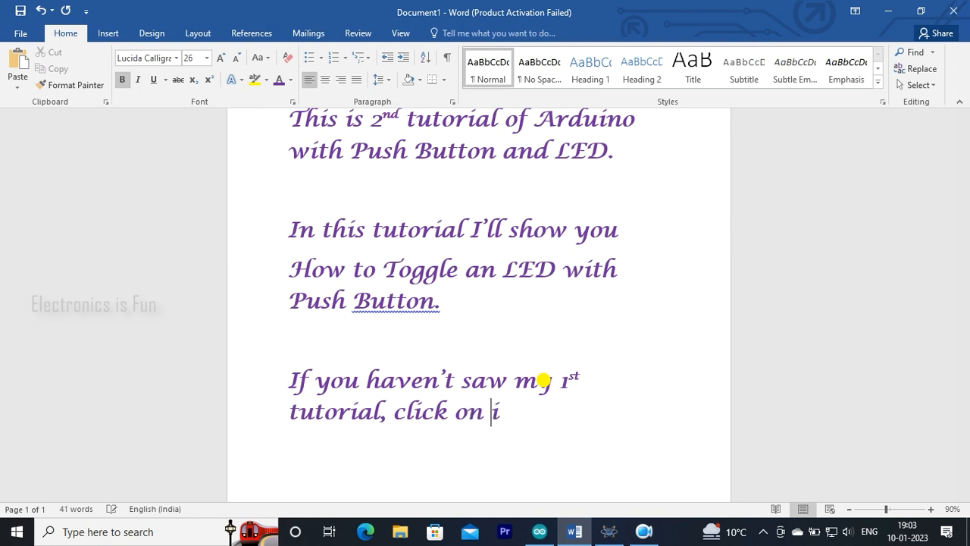
{"action": "type", "text": "above"}
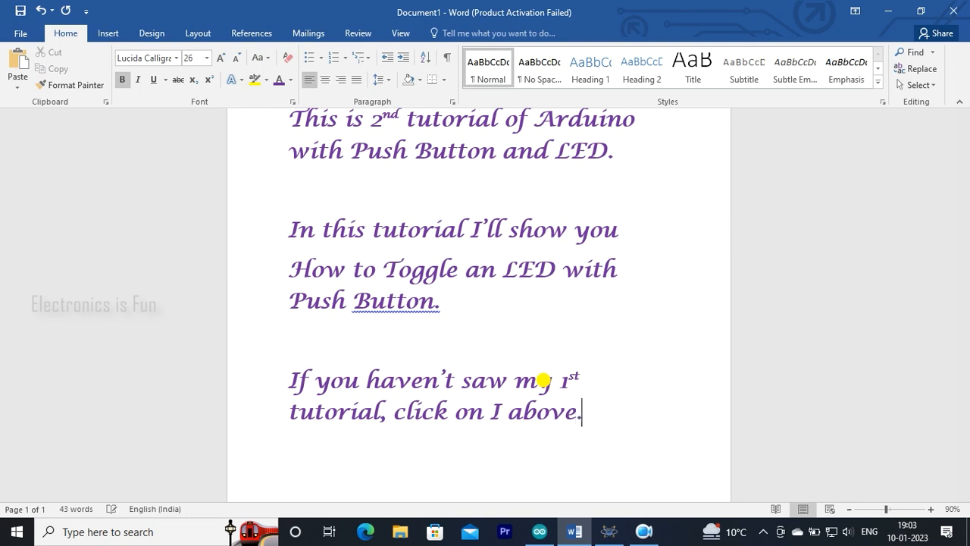
{"action": "type", "text": "."}
Leave one blank line below the last sentence and write "Let's start".
{"action": "key", "text": "Return"}
{"action": "key", "text": "Return"}
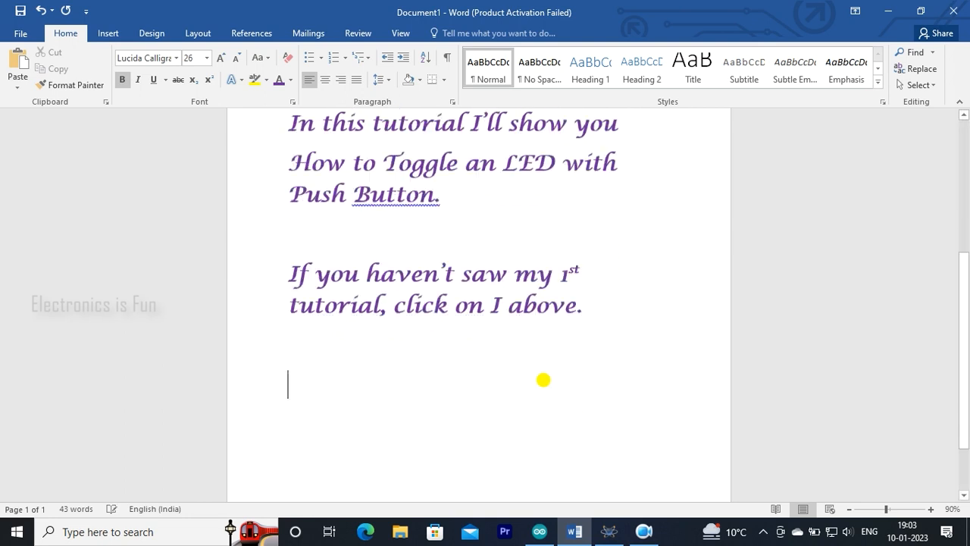
{"action": "type", "text": "Let's start"}
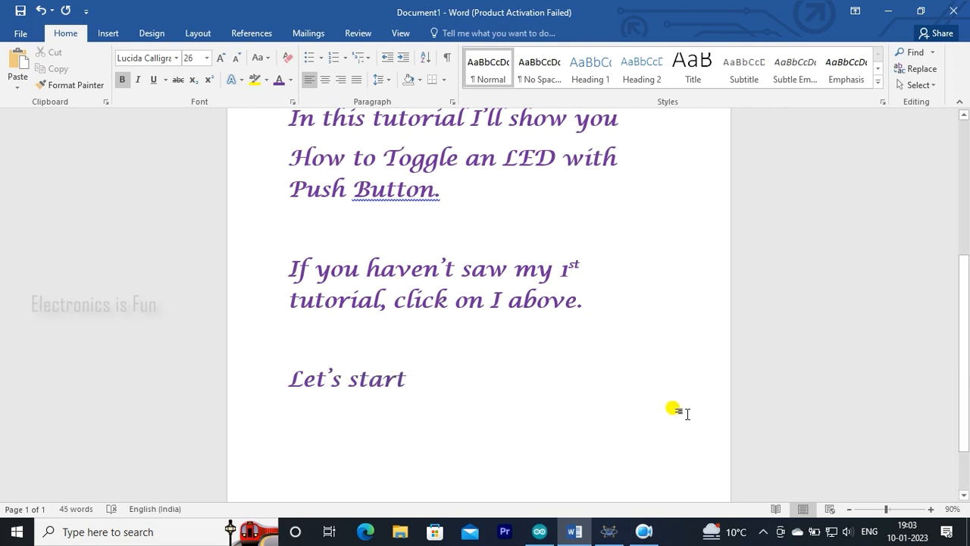
Switch to Proteus and create a new project named "toggle button", keeping the wizard's default options.
{"action": "left_click", "coordinate": [613, 533]}
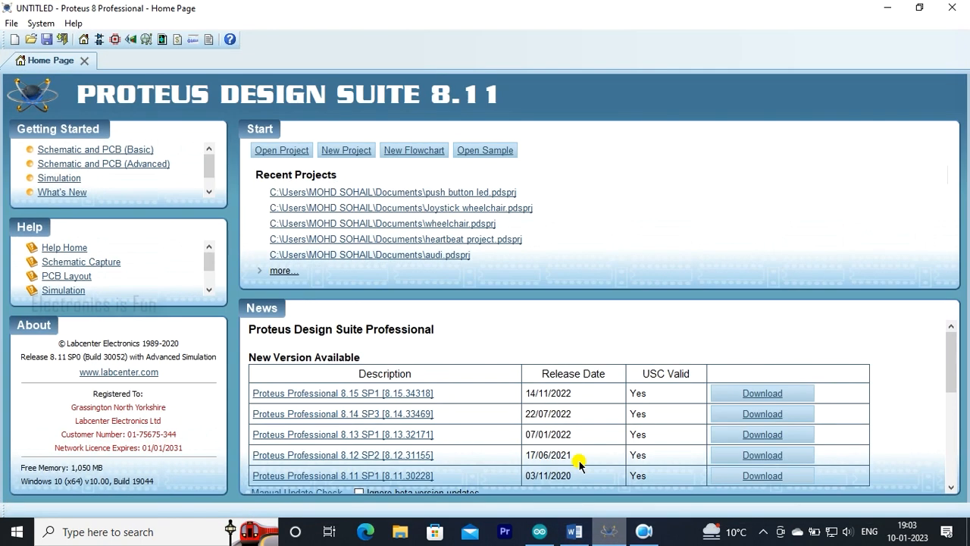
{"action": "left_click", "coordinate": [16, 40]}
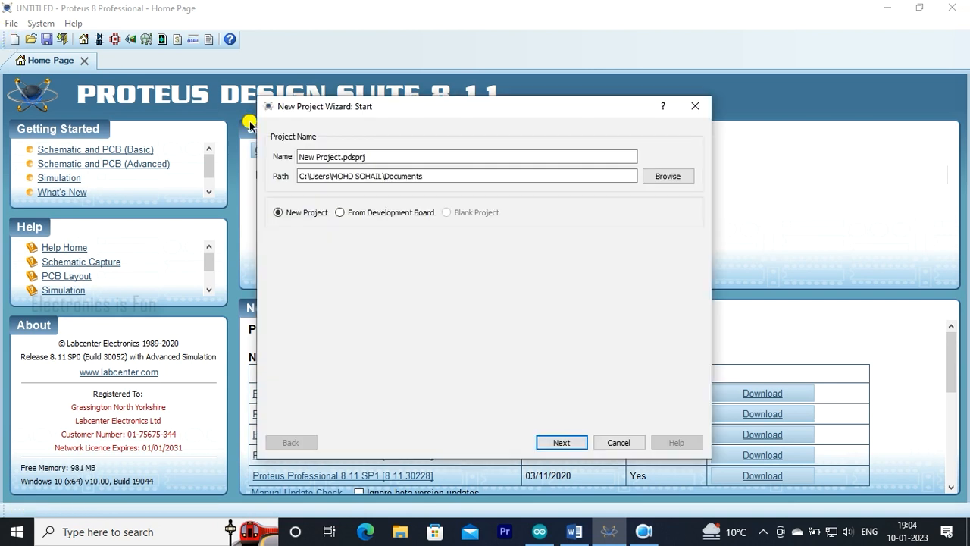
{"action": "left_click_drag", "start_coordinate": [341, 157], "coordinate": [258, 154]}
{"action": "type", "text": "toggl"}
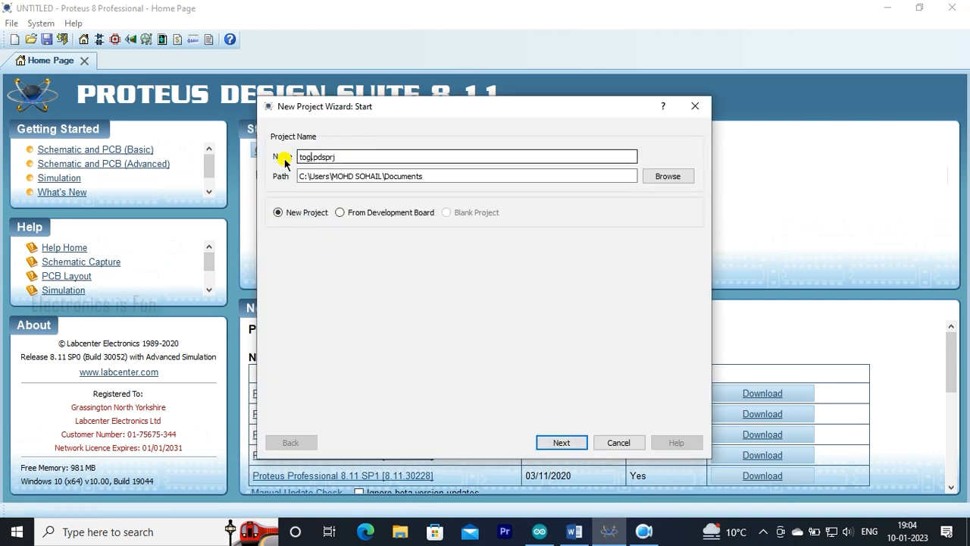
{"action": "type", "text": "e button"}
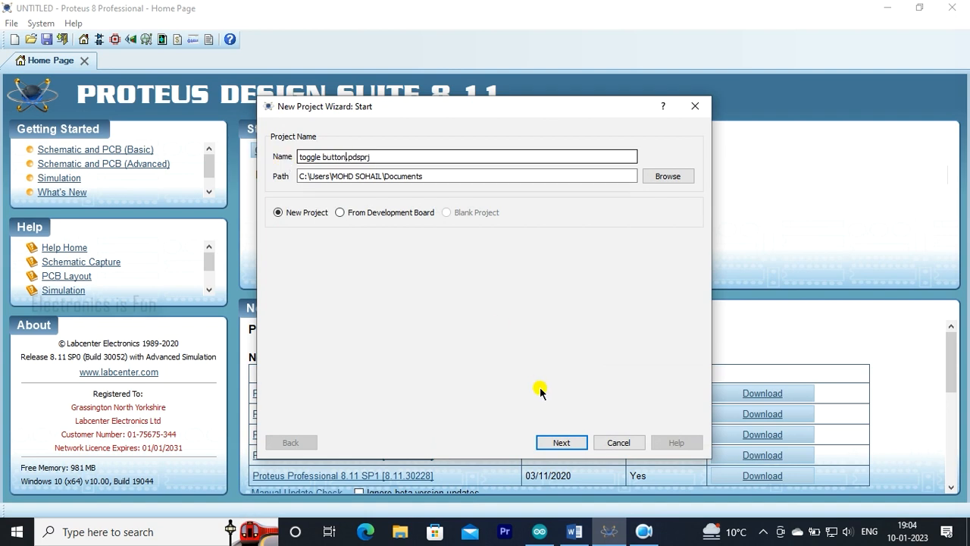
{"action": "left_click", "coordinate": [561, 442]}
{"action": "left_click", "coordinate": [562, 442]}
{"action": "left_click", "coordinate": [562, 443]}
{"action": "left_click", "coordinate": [562, 443]}
{"action": "left_click", "coordinate": [562, 442]}
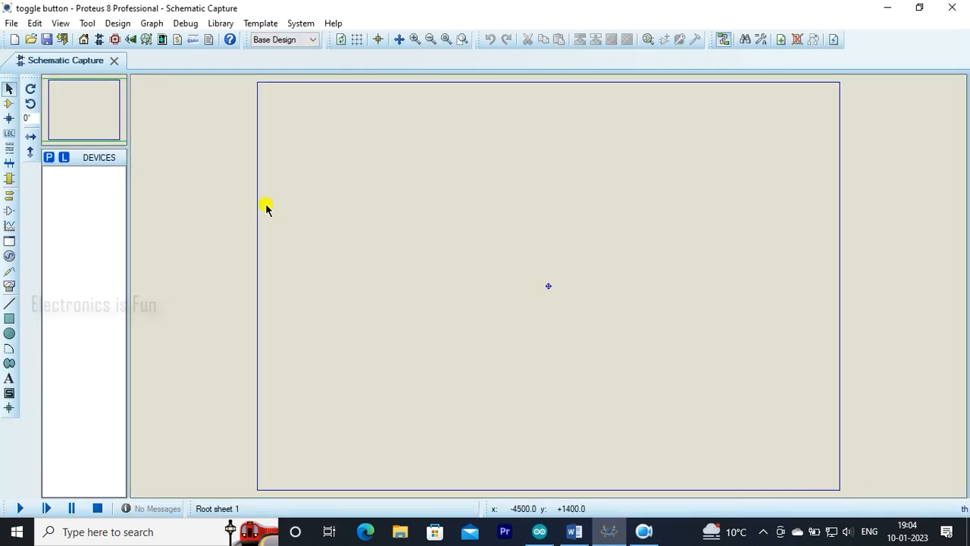
Search the device library for "arduino" and add the ARDUINO UNO from the ArduinoTEP library to the project's devices.
{"action": "left_click", "coordinate": [47, 157]}
{"action": "type", "text": "arduin"}
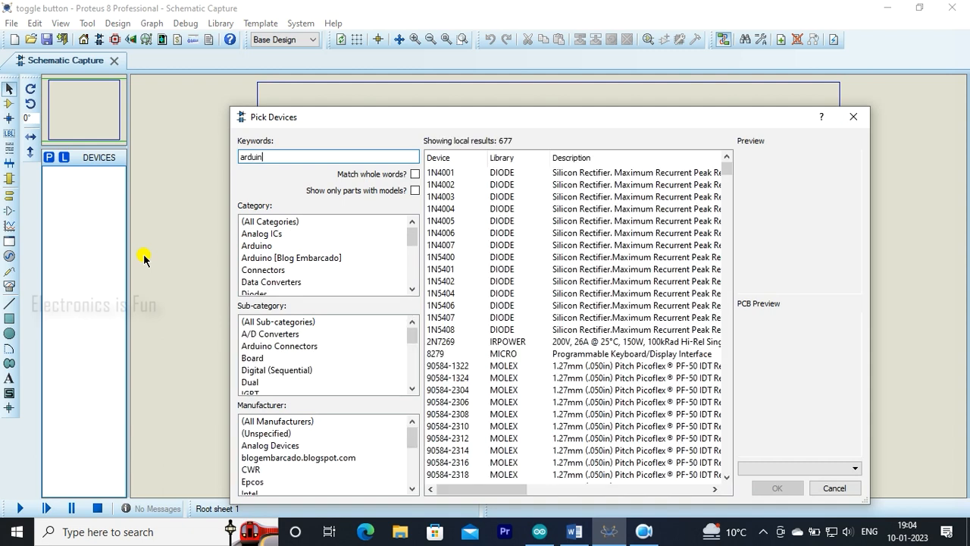
{"action": "type", "text": "o"}
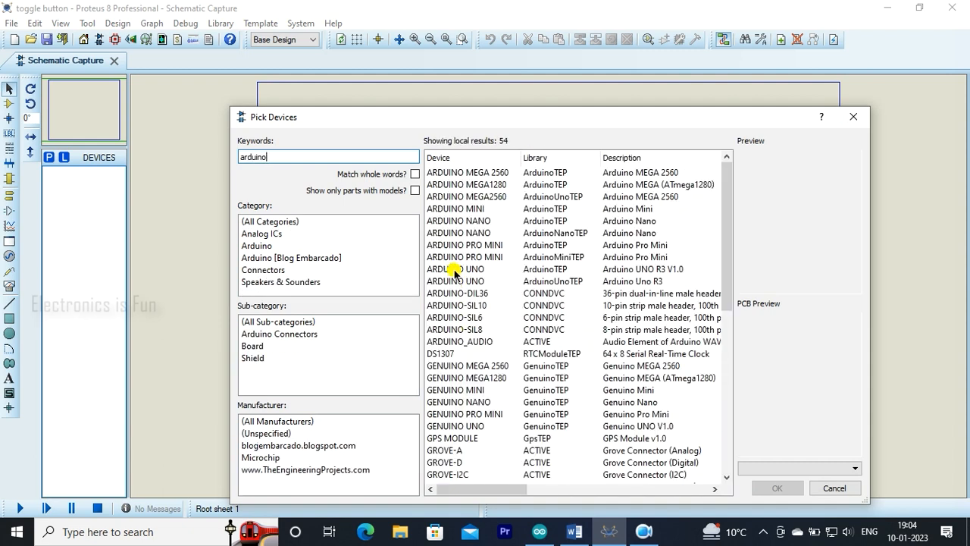
{"action": "double_click", "coordinate": [453, 269]}
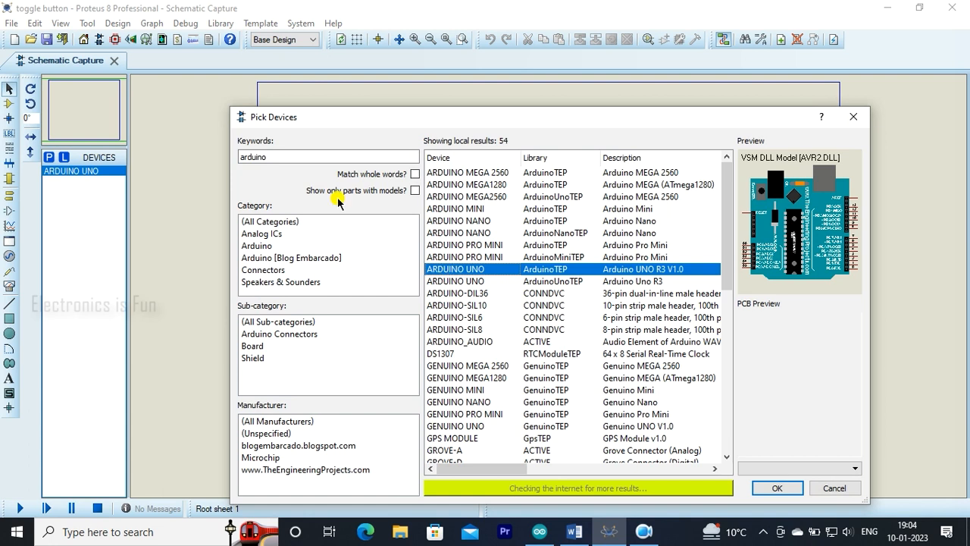
Search the device library for "push button" and add the BUTTON from the ACTIVE library to the project's devices.
{"action": "double_click", "coordinate": [265, 157]}
{"action": "type", "text": "push button"}
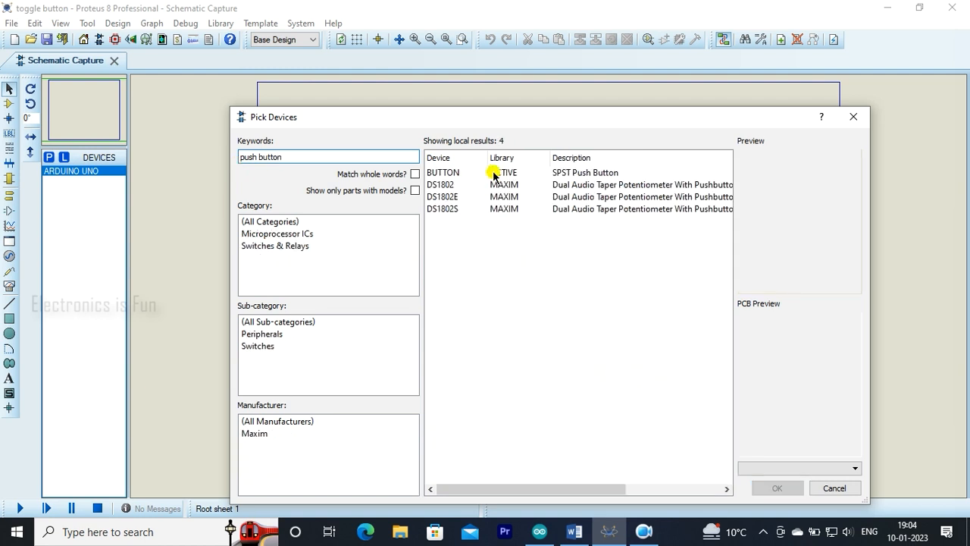
{"action": "left_click", "coordinate": [493, 173]}
{"action": "double_click", "coordinate": [493, 172]}
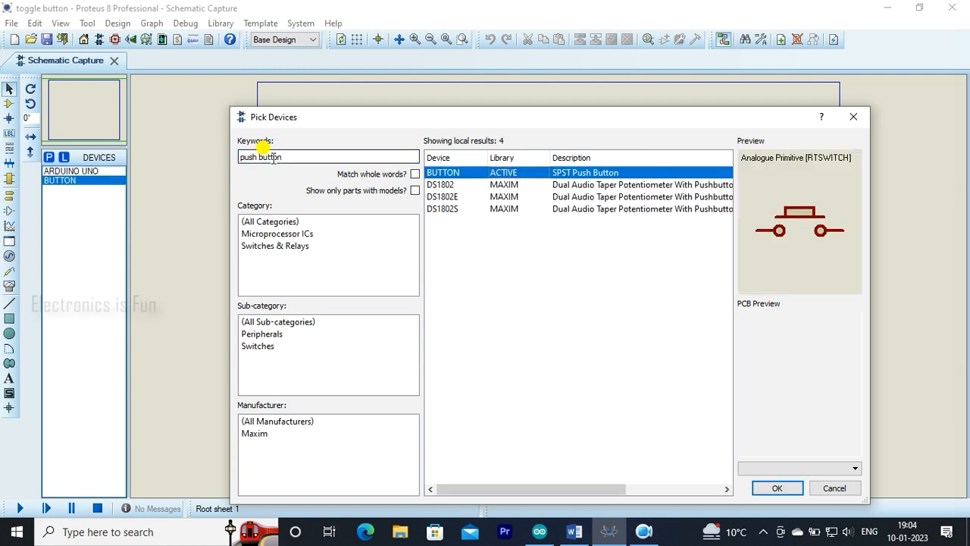
Search the device library for "blue led" and add the LED-BLUE from the ACTIVE library to the project's devices.
{"action": "left_click_drag", "start_coordinate": [285, 157], "coordinate": [237, 163]}
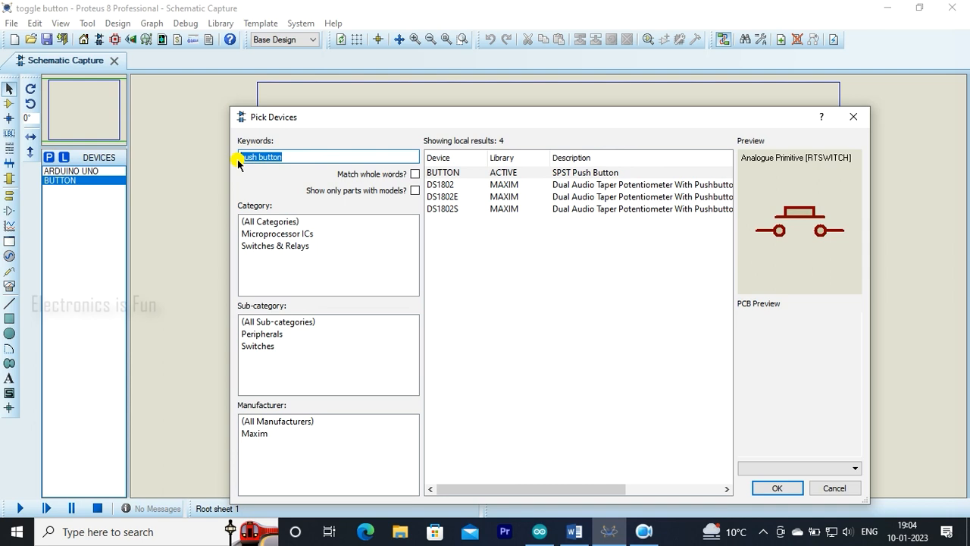
{"action": "key", "text": "BackSpace"}
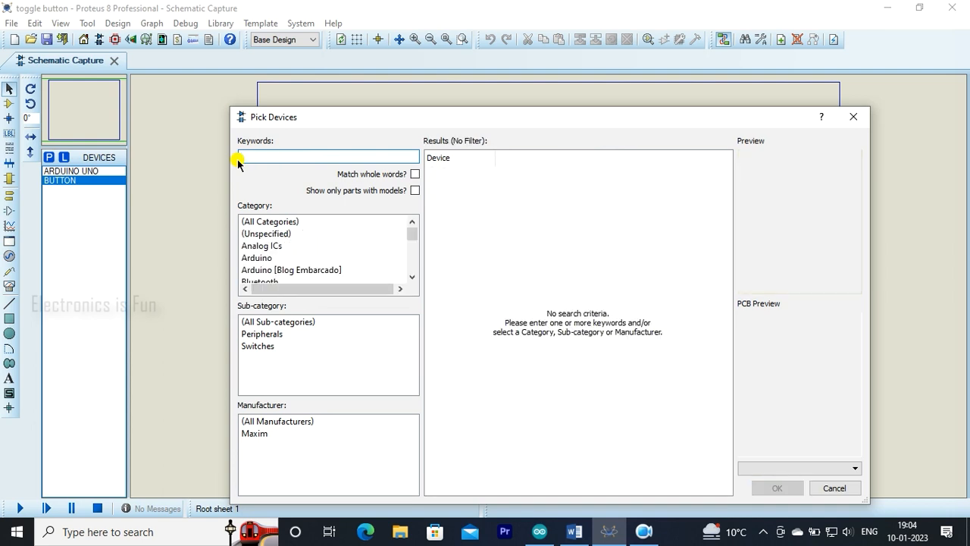
{"action": "type", "text": "blu"}
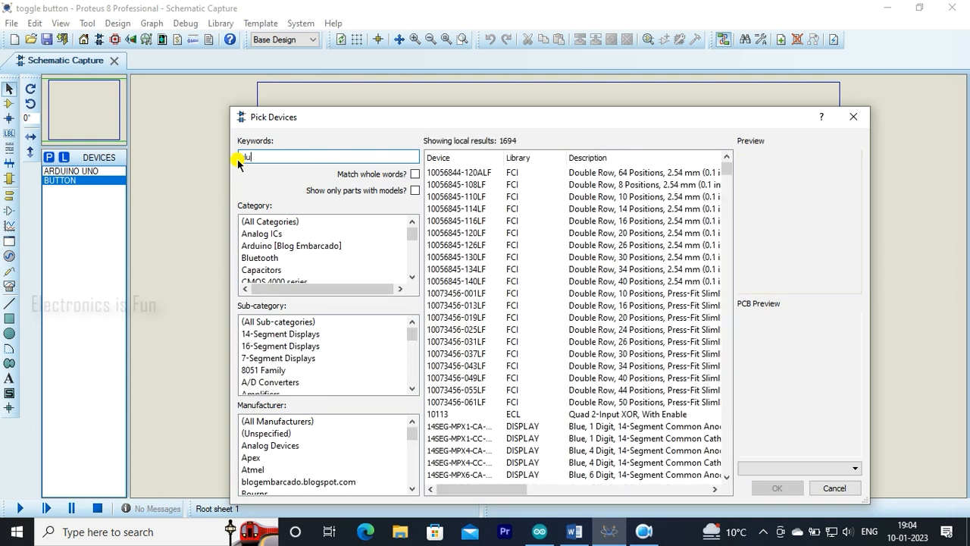
{"action": "type", "text": "e led"}
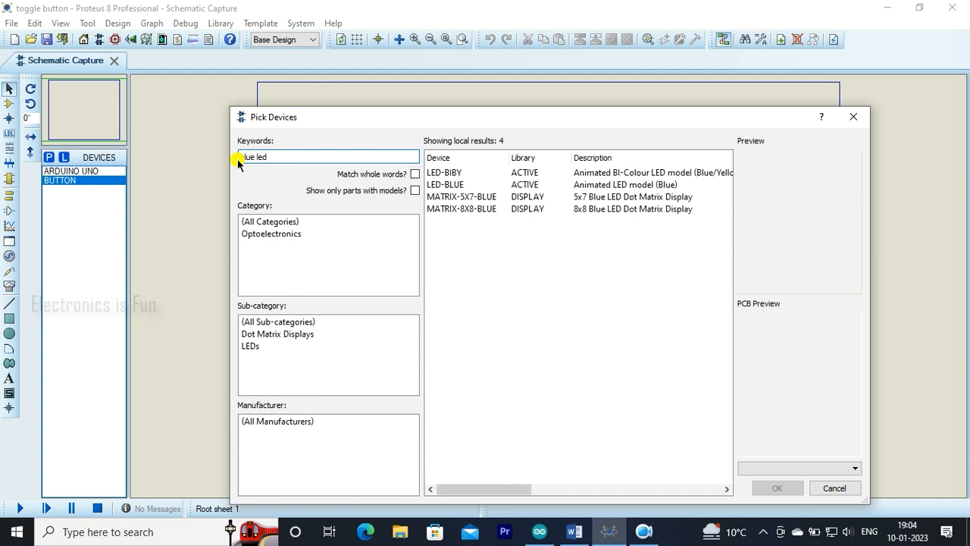
{"action": "left_click", "coordinate": [453, 185]}
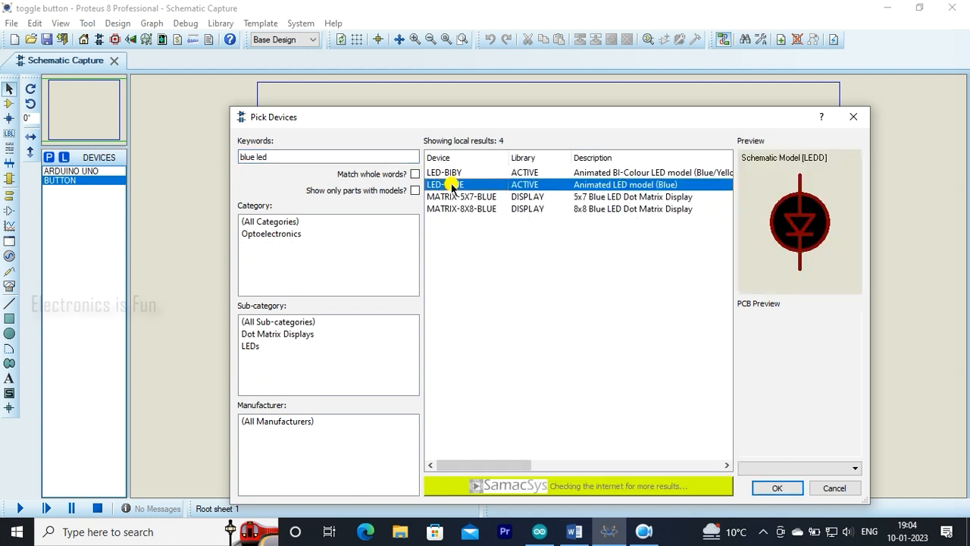
{"action": "double_click", "coordinate": [453, 186]}
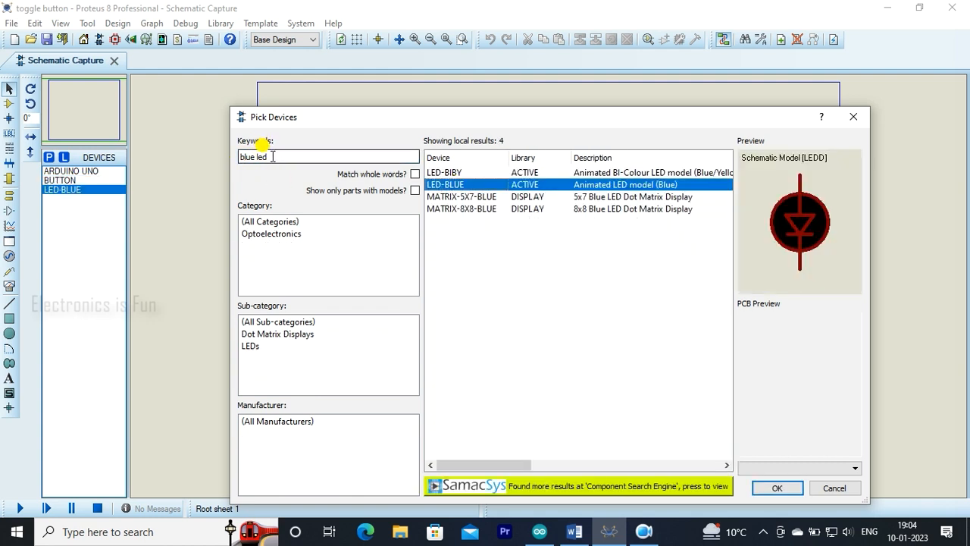
Search the device library for "res", add the generic RES resistor from the DEVICE library, and close the device picker.
{"action": "left_click_drag", "start_coordinate": [270, 157], "coordinate": [234, 163]}
{"action": "type", "text": "re"}
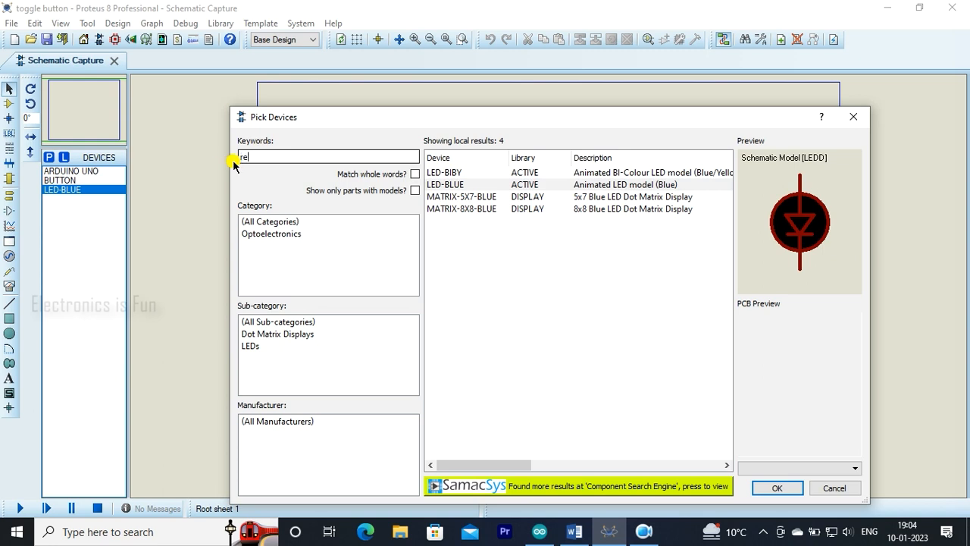
{"action": "type", "text": "s"}
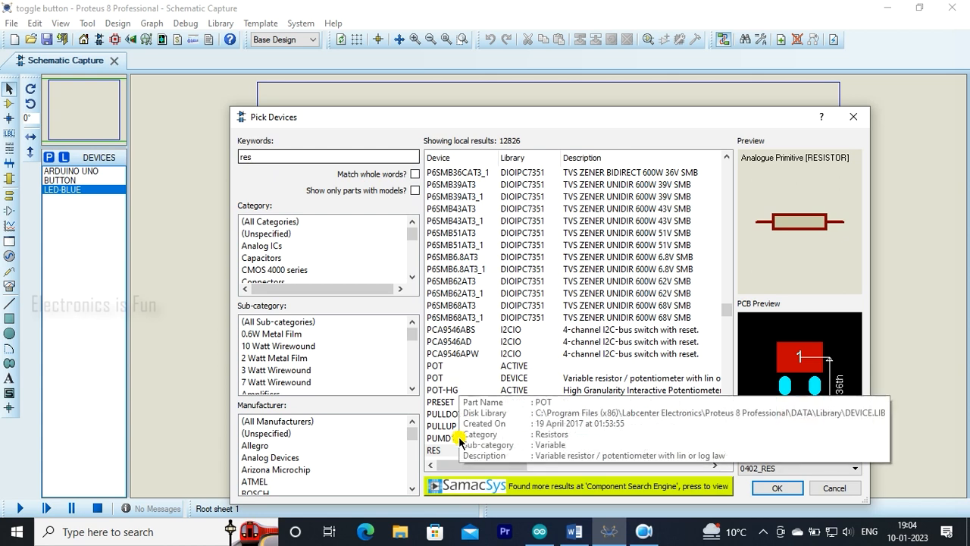
{"action": "double_click", "coordinate": [436, 451]}
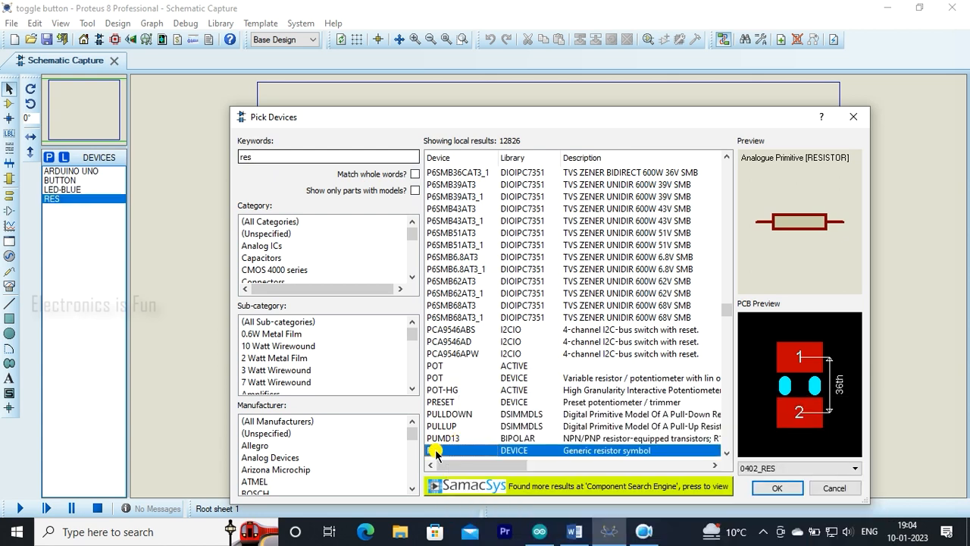
{"action": "left_click", "coordinate": [851, 119]}
Place the Arduino Uno in the left half of the schematic sheet and the push button to its right.
{"action": "left_click", "coordinate": [75, 172]}
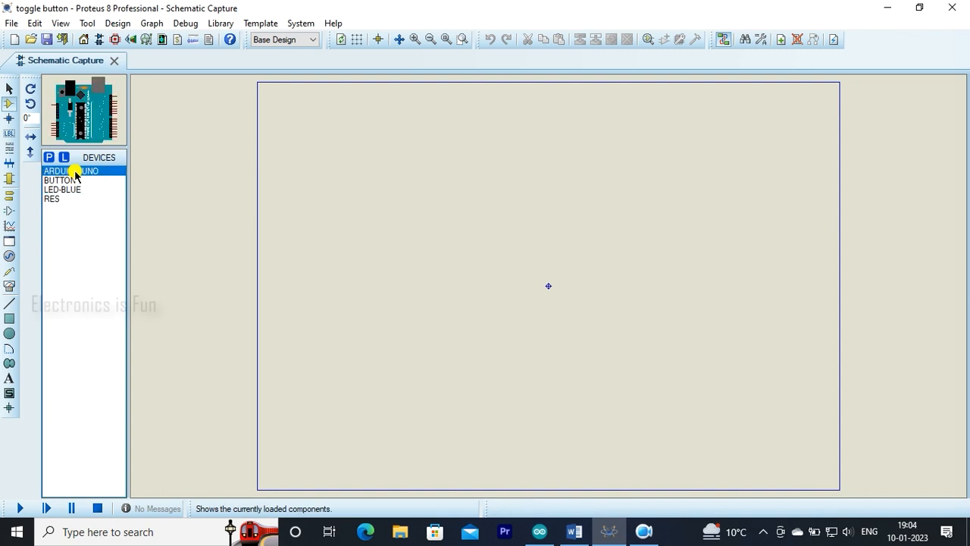
{"action": "left_click", "coordinate": [398, 264]}
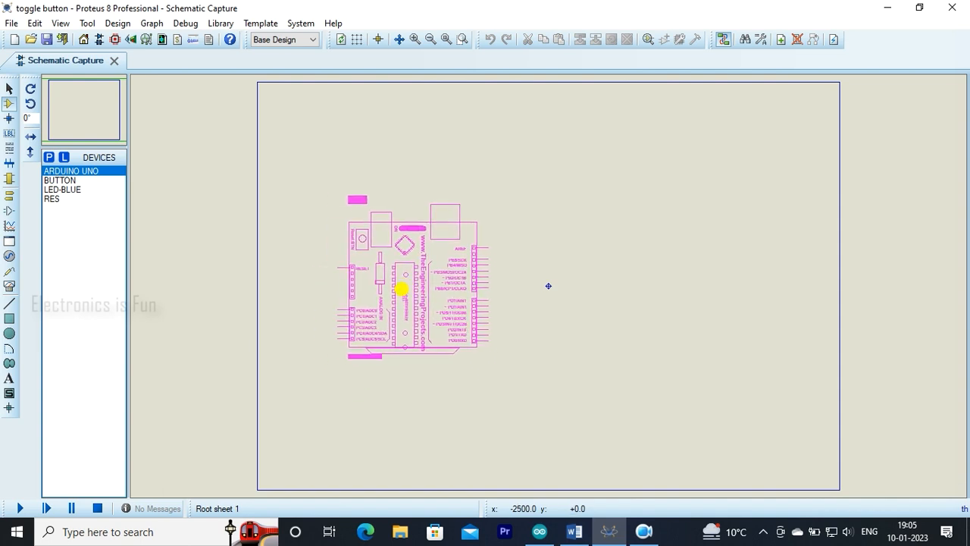
{"action": "left_click", "coordinate": [402, 289]}
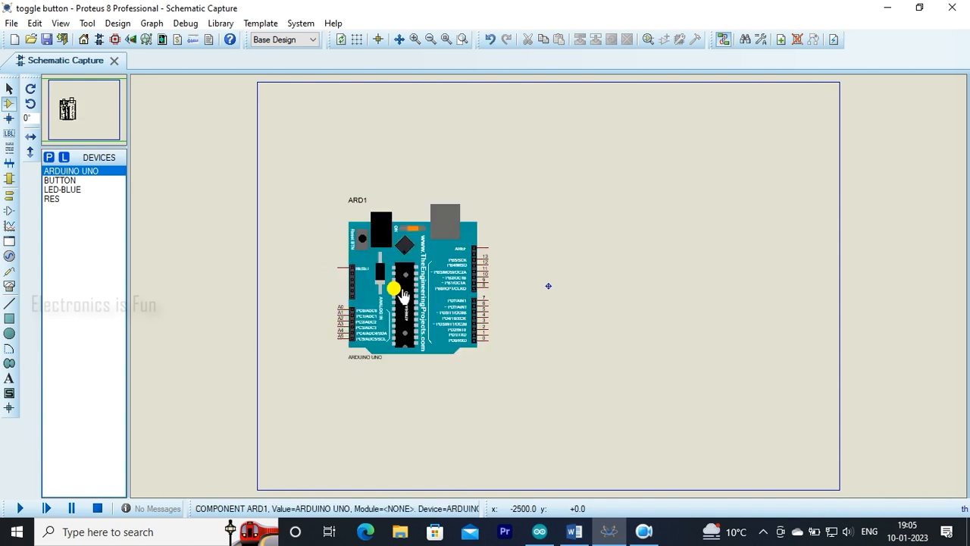
{"action": "left_click", "coordinate": [68, 180]}
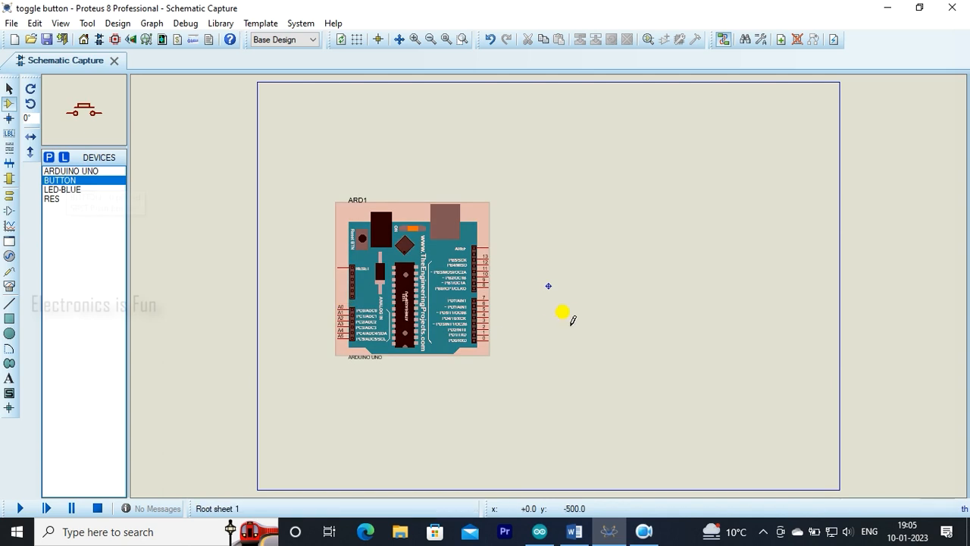
{"action": "left_click", "coordinate": [599, 327]}
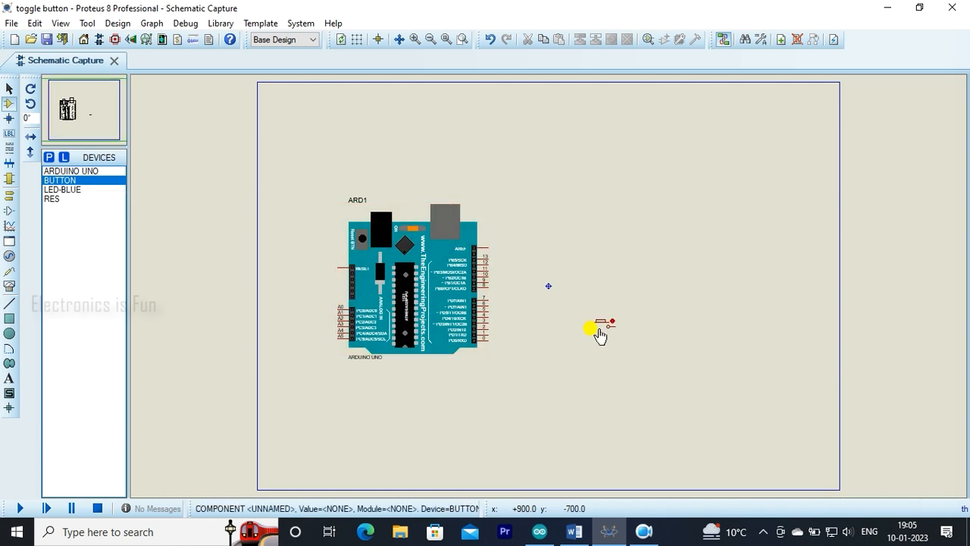
Place the blue LED above the push button and orient it horizontally with its anode facing the Arduino.
{"action": "left_click", "coordinate": [70, 190]}
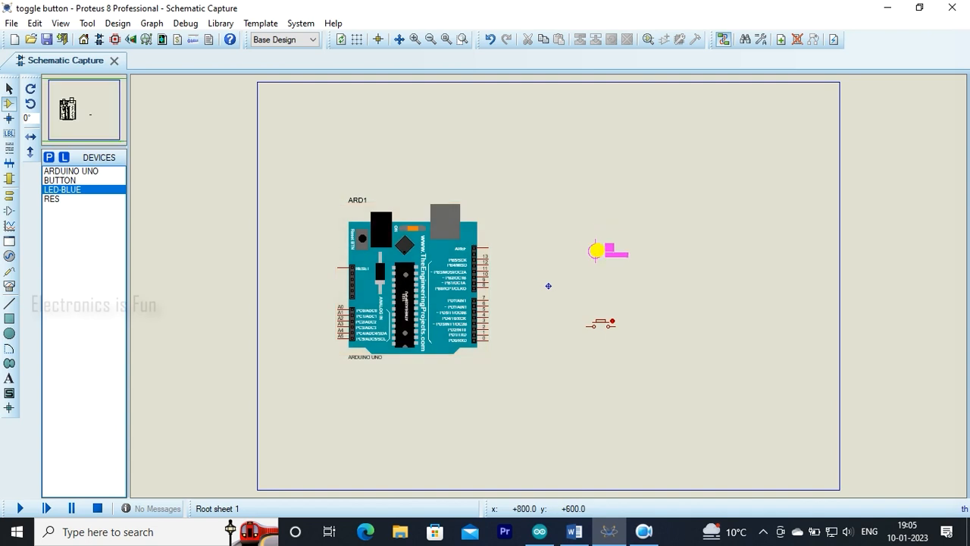
{"action": "left_click", "coordinate": [597, 258]}
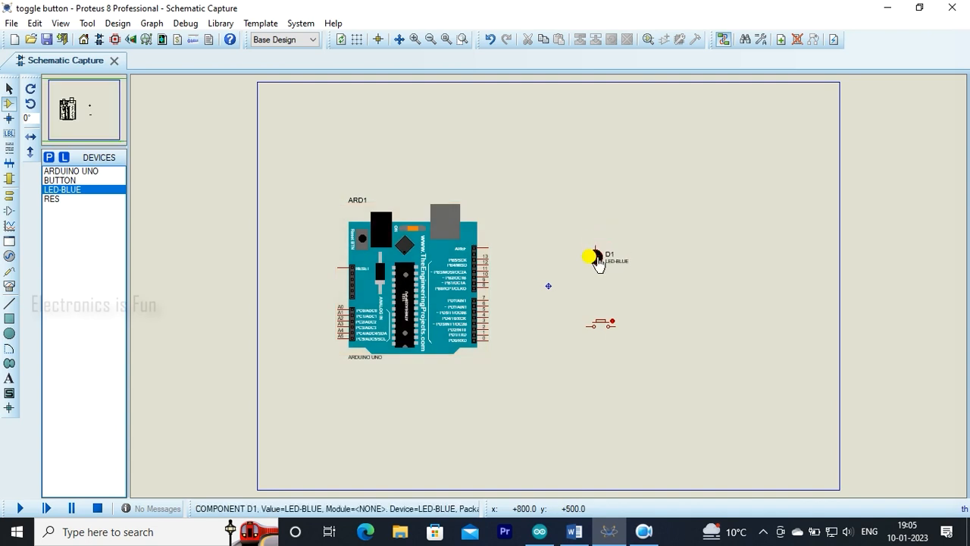
{"action": "right_click", "coordinate": [597, 261]}
{"action": "left_click", "coordinate": [636, 192]}
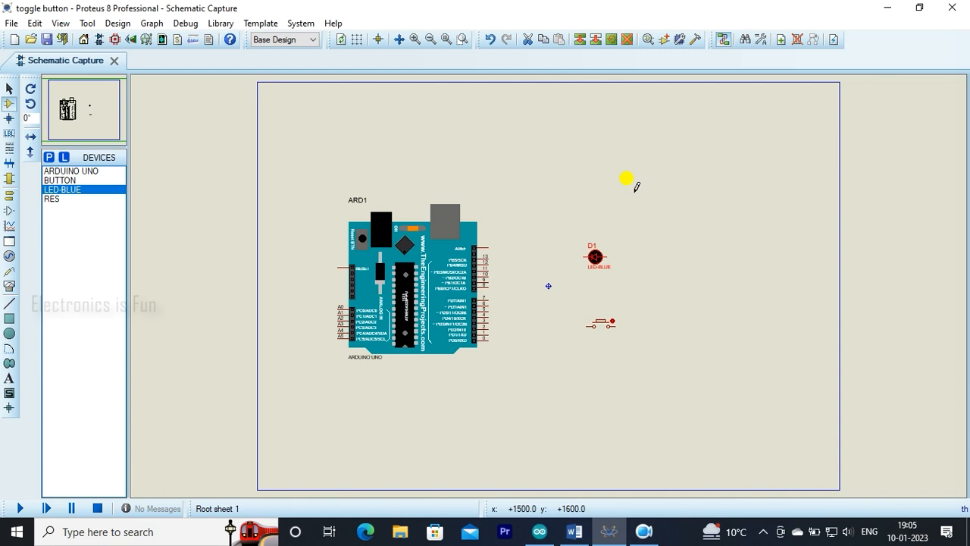
{"action": "right_click", "coordinate": [598, 259]}
{"action": "left_click", "coordinate": [636, 221]}
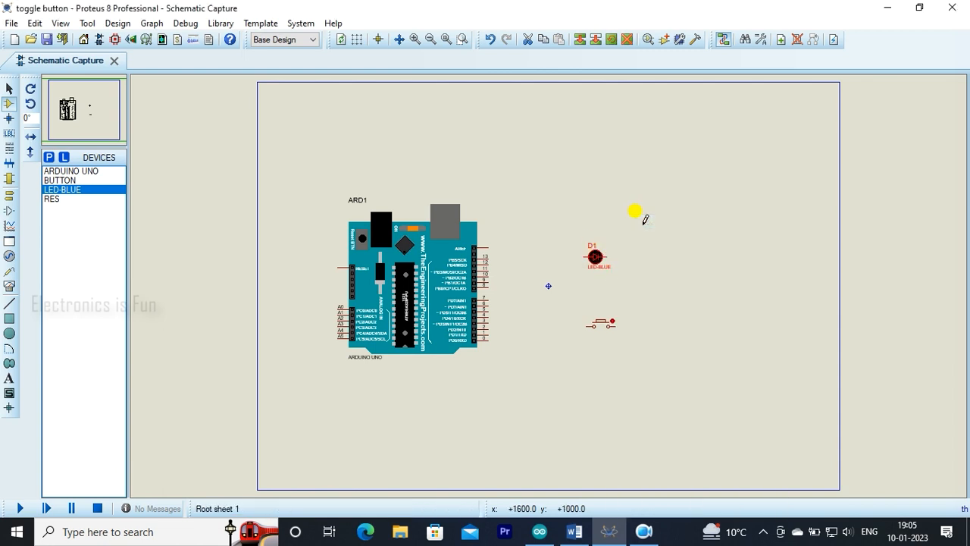
Place one resistor to the right of the LED and a second one below and left of the push button.
{"action": "left_click", "coordinate": [66, 199]}
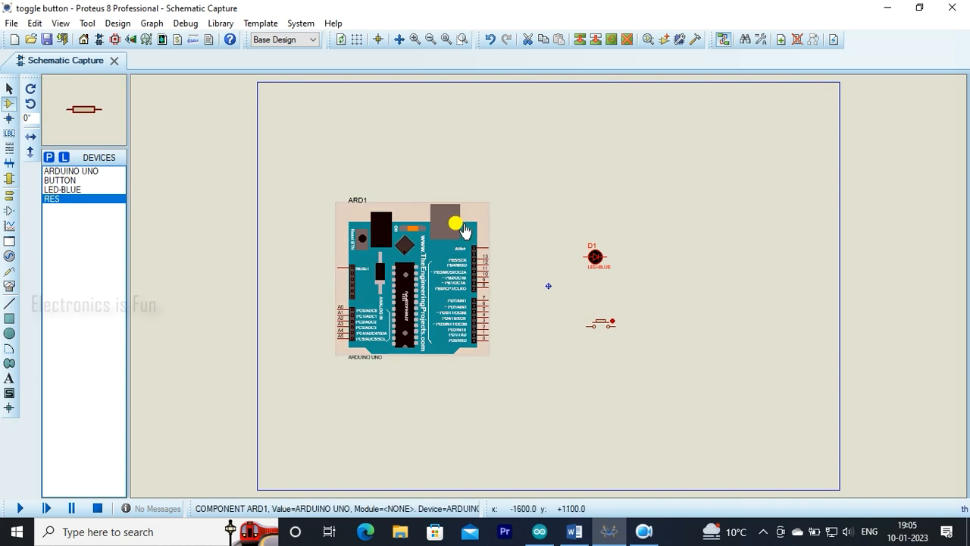
{"action": "left_click", "coordinate": [646, 255]}
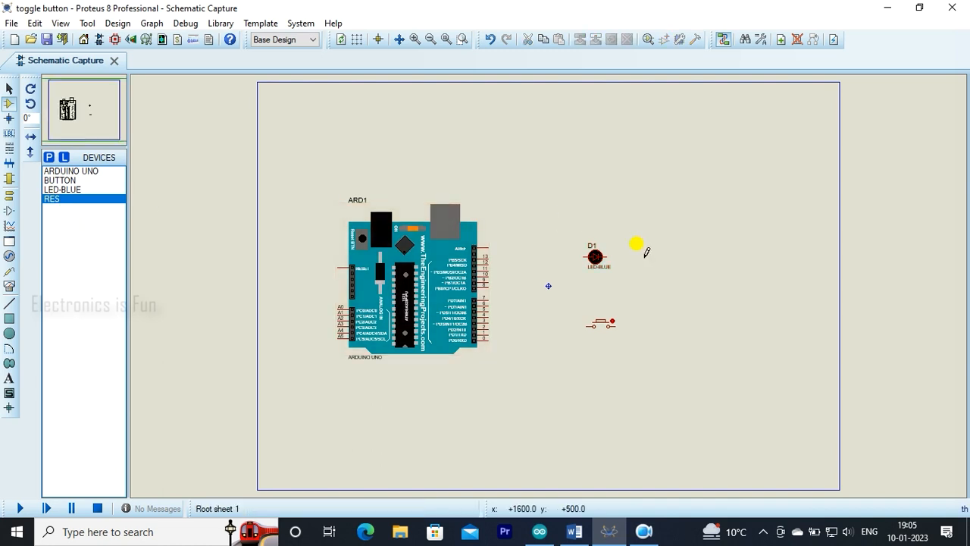
{"action": "left_click", "coordinate": [649, 257]}
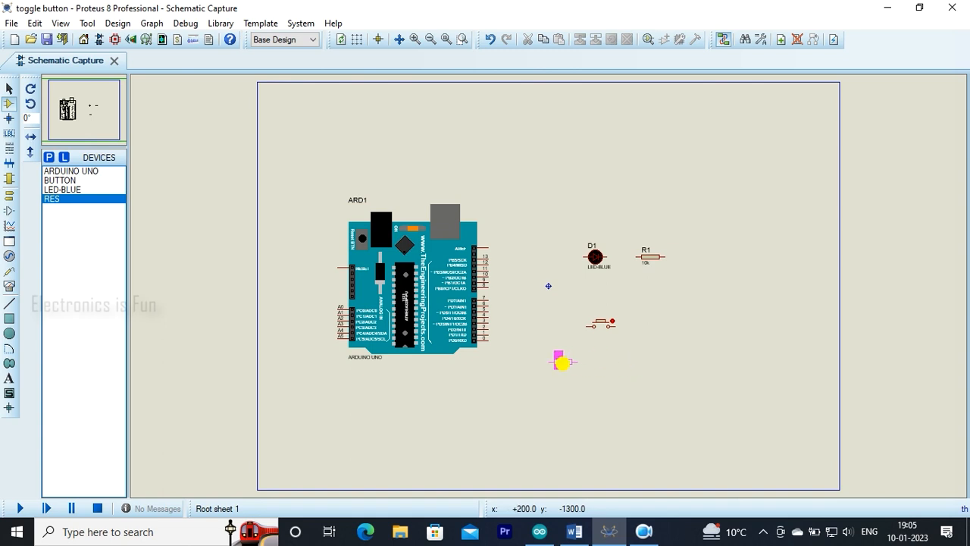
{"action": "left_click", "coordinate": [562, 363]}
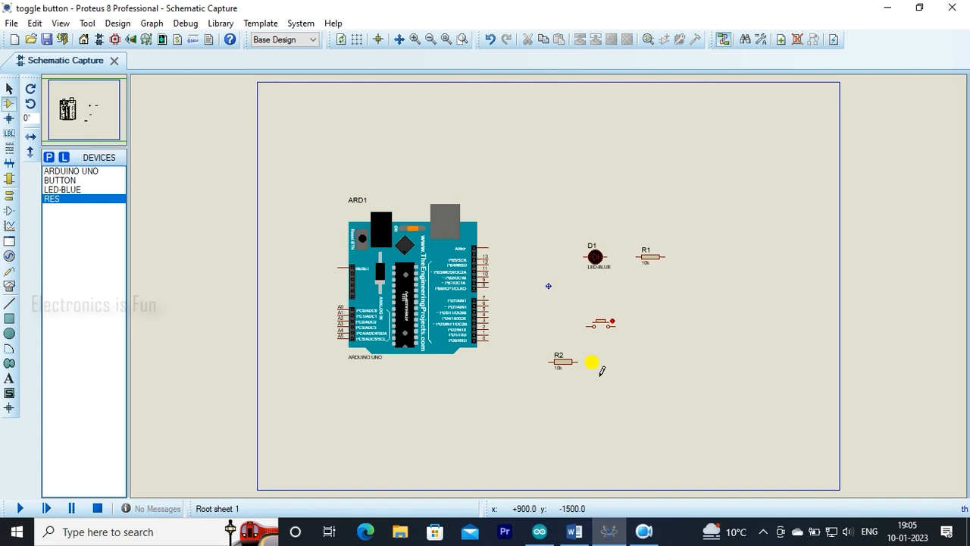
Switch to the Arduino IDE and check the button and LED pin assignments in the toggle_button sketch.
{"action": "scroll", "coordinate": [601, 369], "scroll_direction": "up", "scroll_amount": 1}
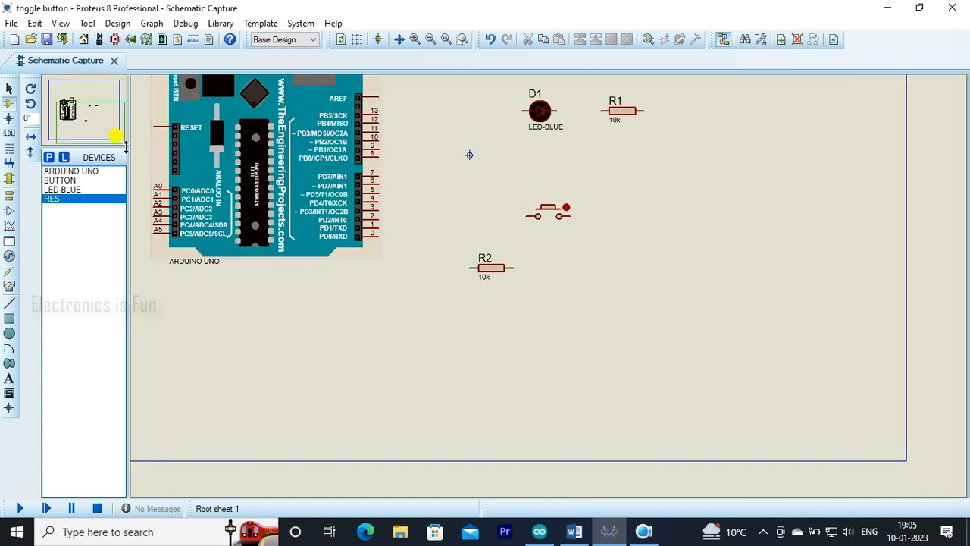
{"action": "left_click", "coordinate": [102, 119]}
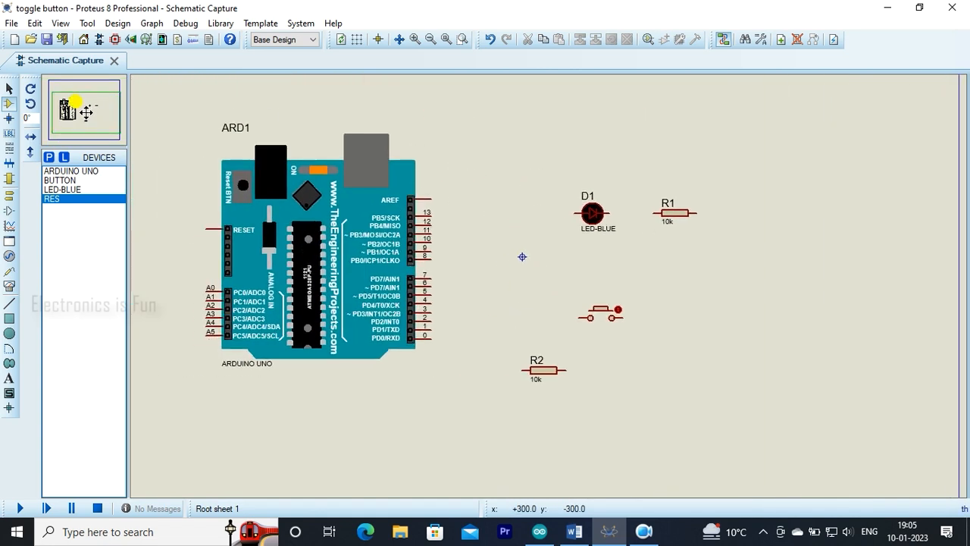
{"action": "left_click", "coordinate": [86, 116]}
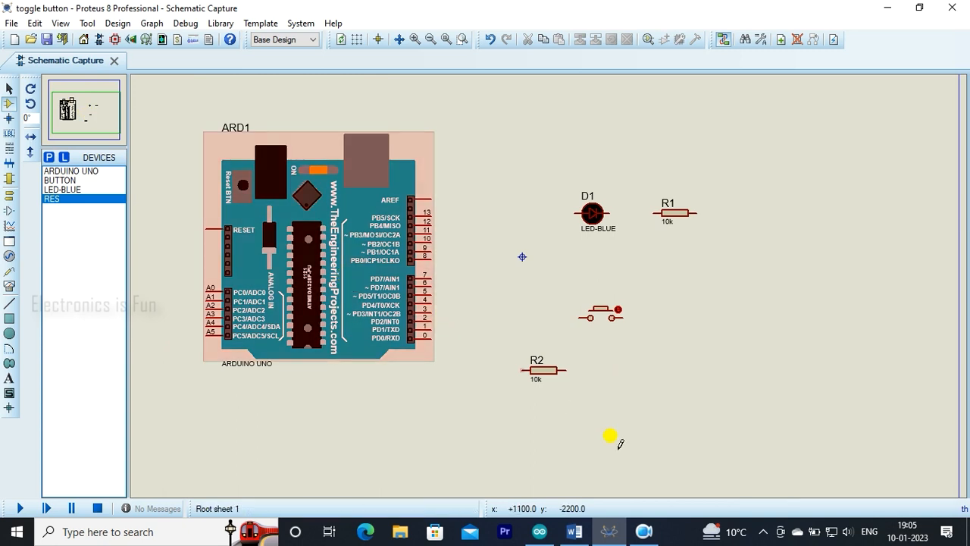
{"action": "left_click", "coordinate": [543, 531]}
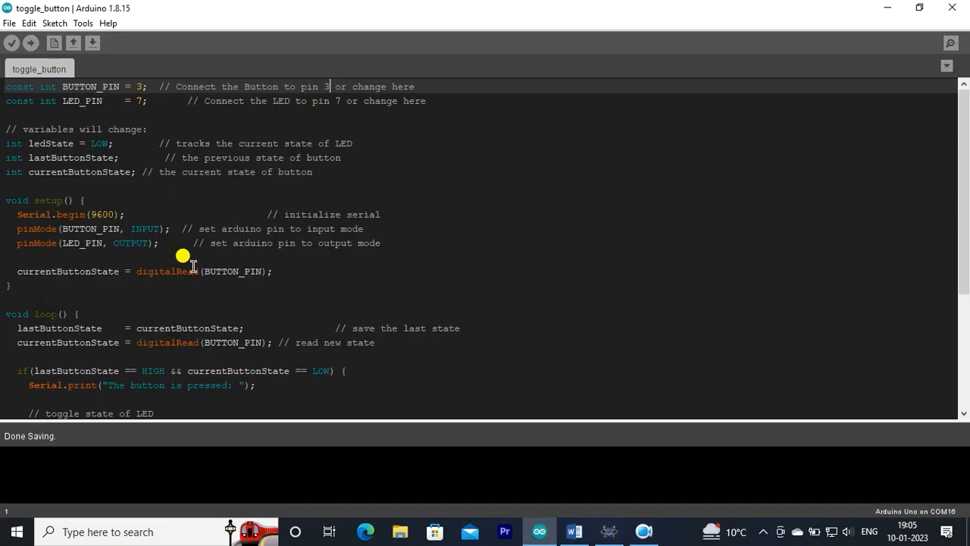
{"action": "left_click", "coordinate": [156, 130]}
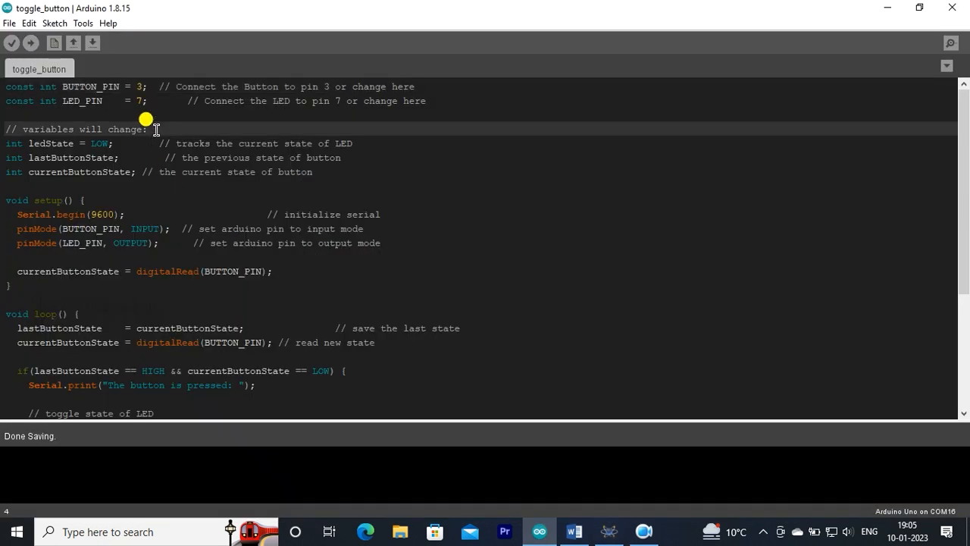
Switch back to Proteus and wire Arduino pin 7 to the LED's anode and the LED's cathode to resistor R1.
{"action": "left_click", "coordinate": [610, 533]}
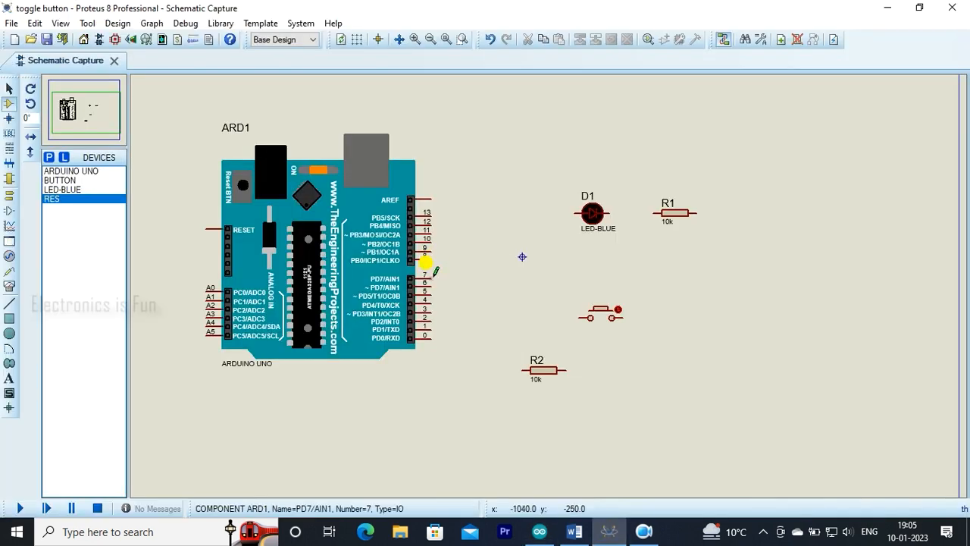
{"action": "left_click", "coordinate": [429, 275]}
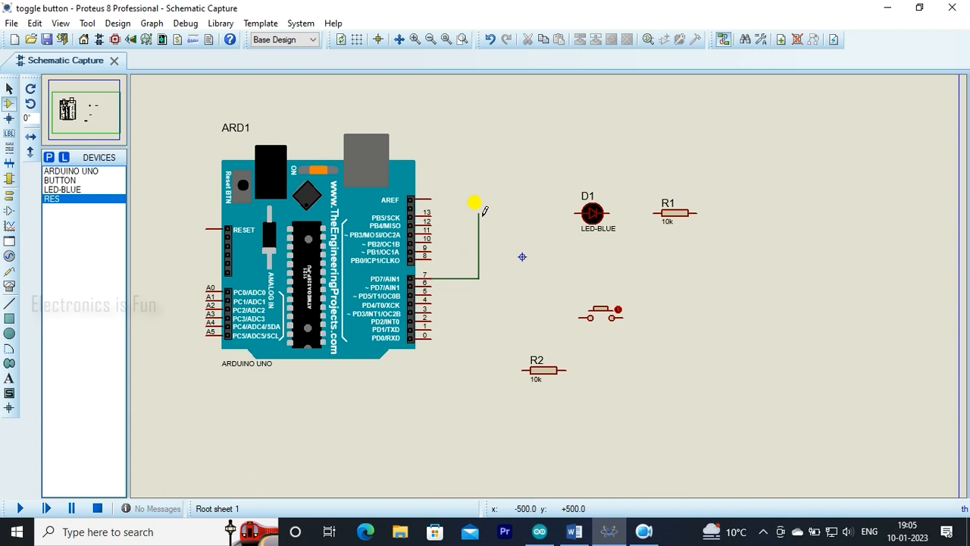
{"action": "left_click", "coordinate": [578, 213]}
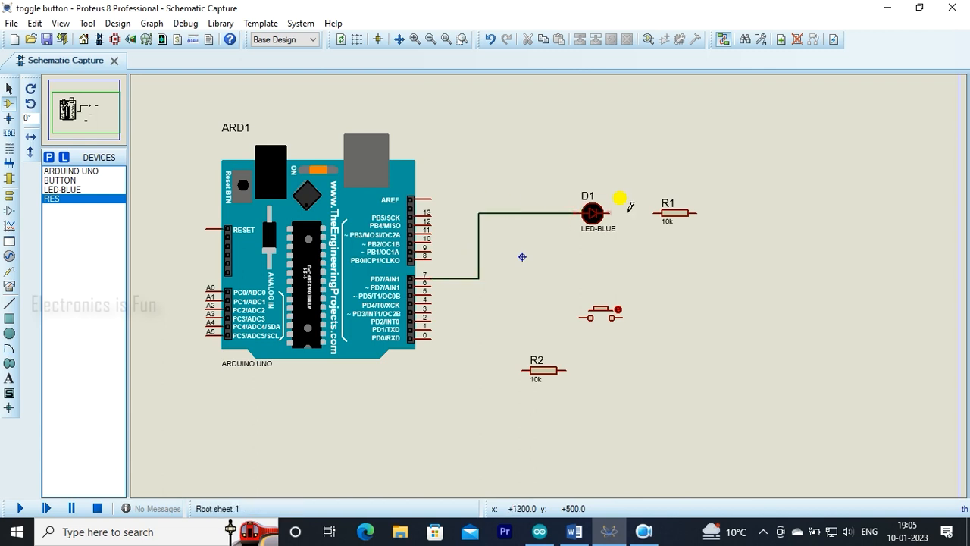
{"action": "left_click", "coordinate": [611, 213]}
{"action": "left_click", "coordinate": [653, 213]}
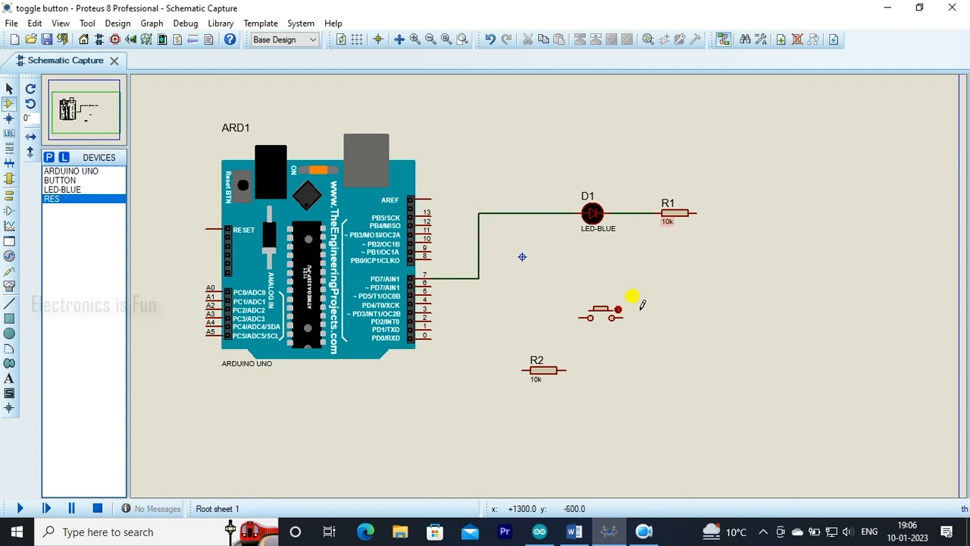
Wire Arduino pin 3 to the push button's near terminal and branch that wire to the near end of resistor R2.
{"action": "left_click", "coordinate": [434, 309]}
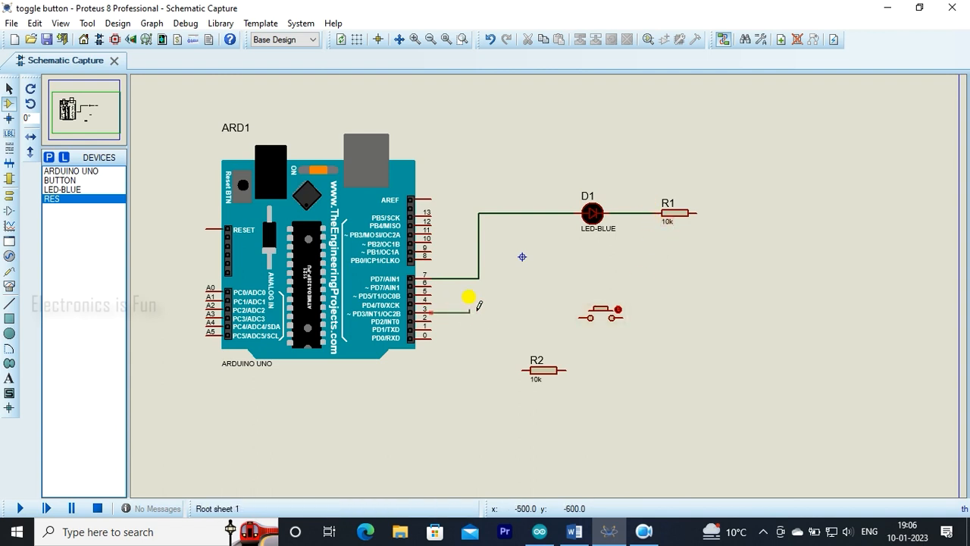
{"action": "left_click", "coordinate": [579, 317]}
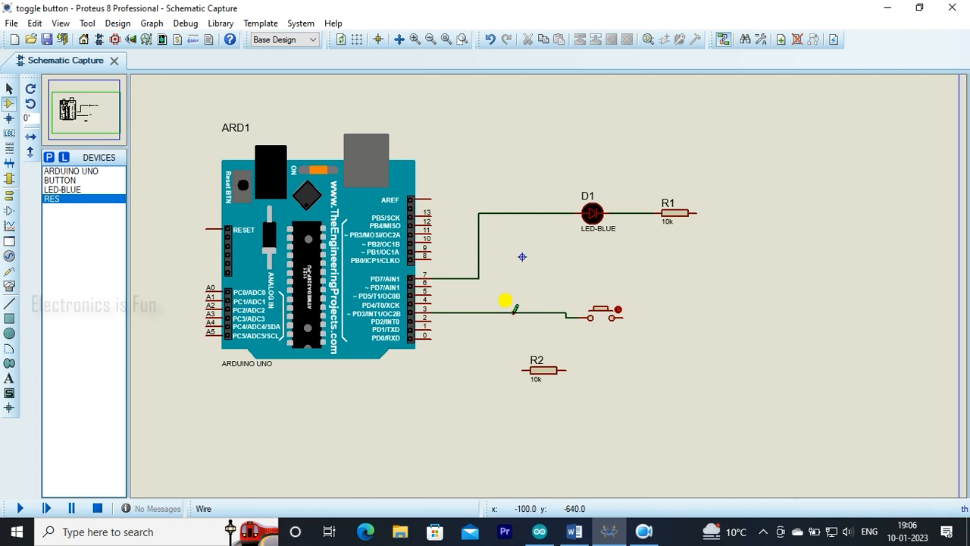
{"action": "left_click", "coordinate": [514, 313]}
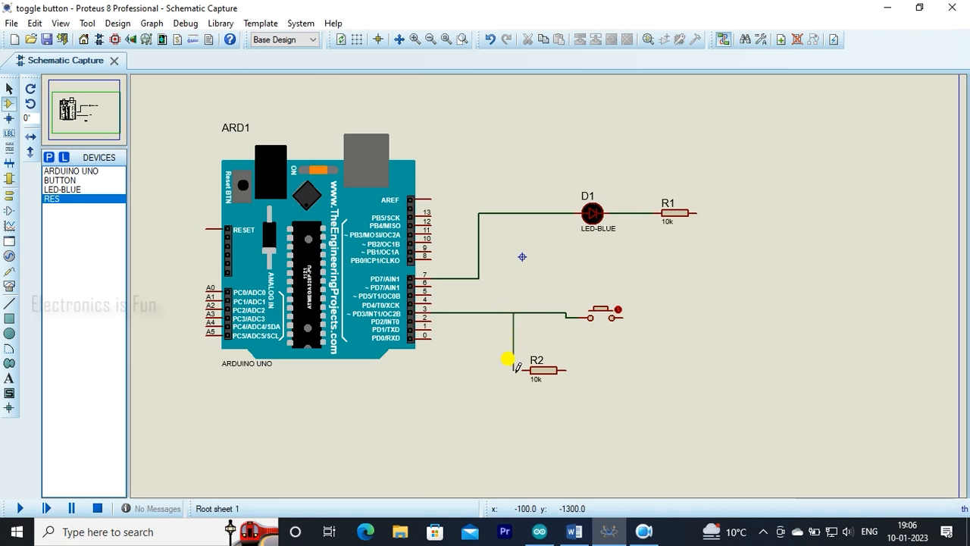
{"action": "left_click", "coordinate": [523, 369]}
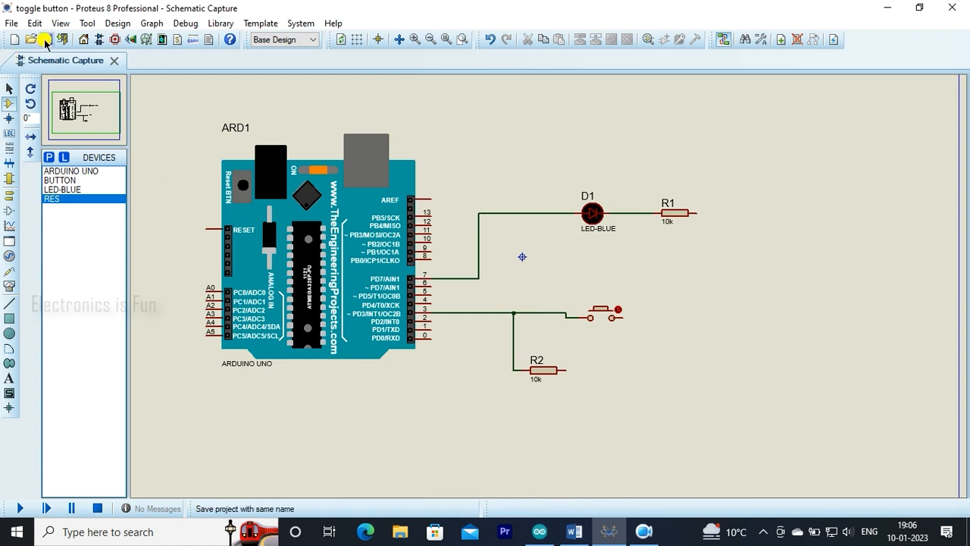
Place ground terminals near the push button and resistor R1, and a power terminal beside resistor R2.
{"action": "left_click", "coordinate": [6, 195]}
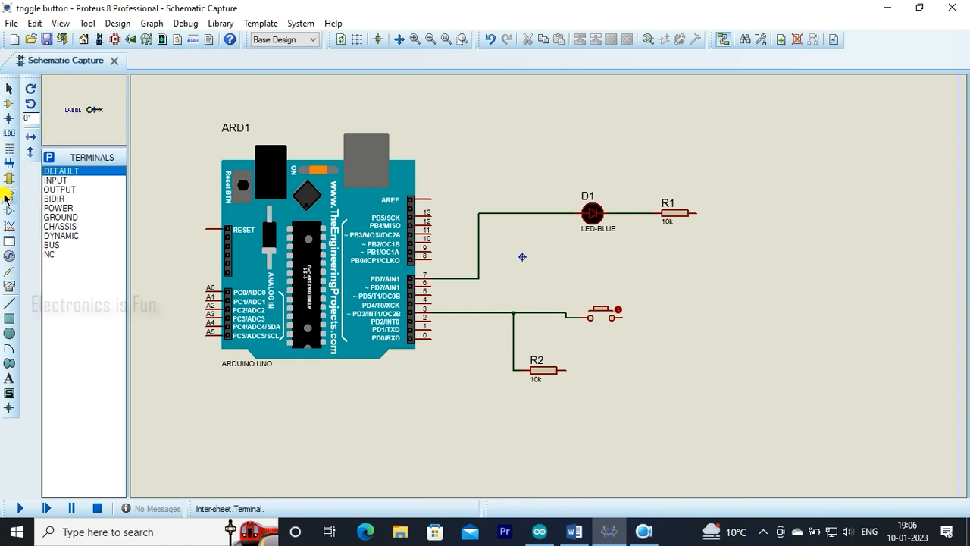
{"action": "left_click", "coordinate": [60, 217]}
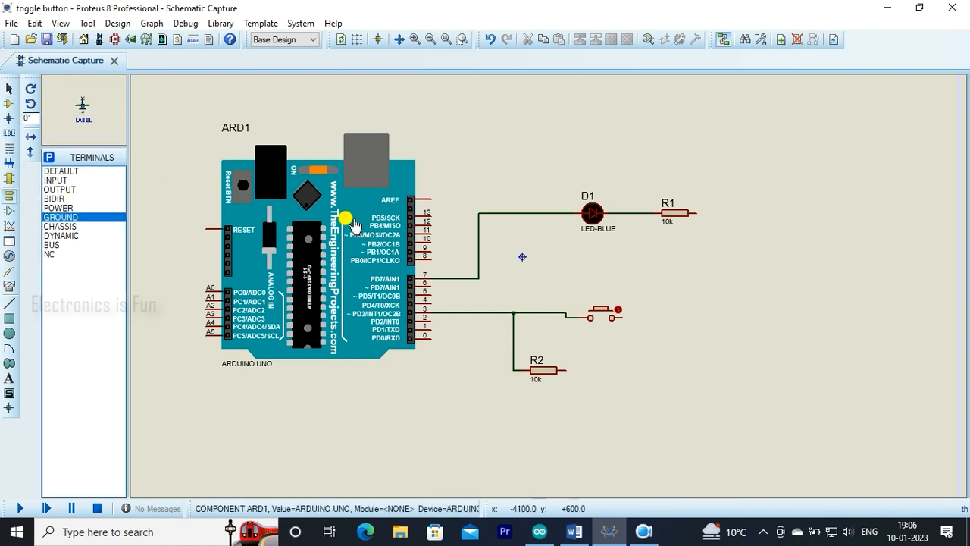
{"action": "left_click", "coordinate": [645, 336]}
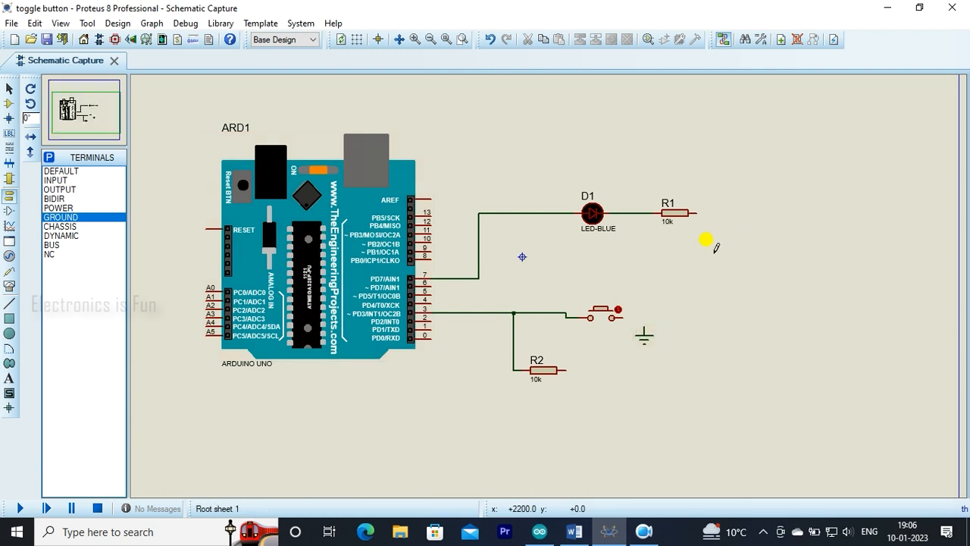
{"action": "left_click", "coordinate": [706, 229]}
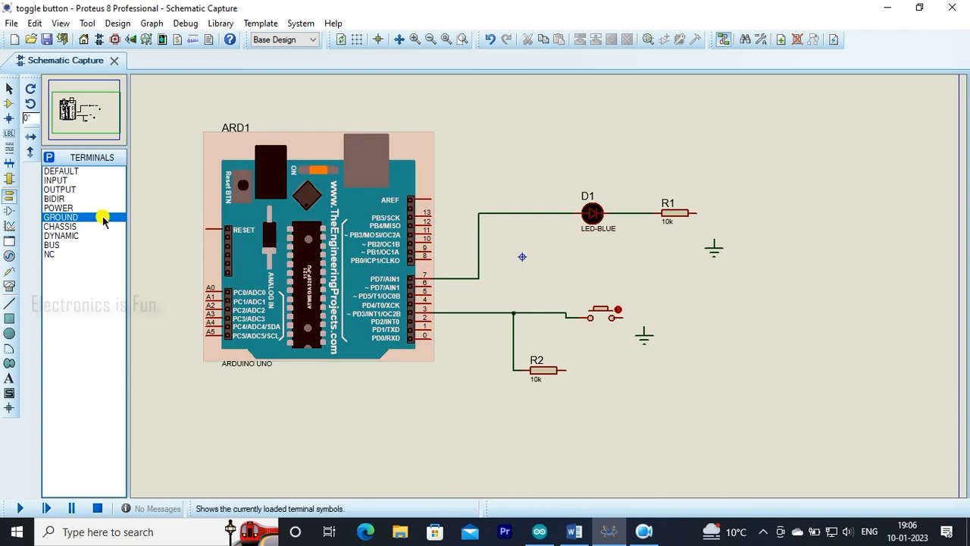
{"action": "left_click", "coordinate": [67, 208]}
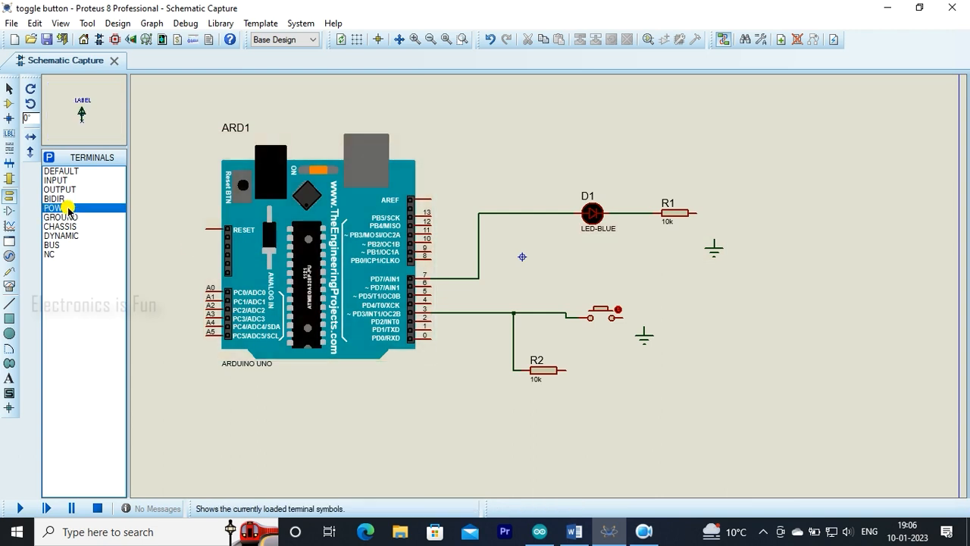
{"action": "left_click", "coordinate": [585, 364]}
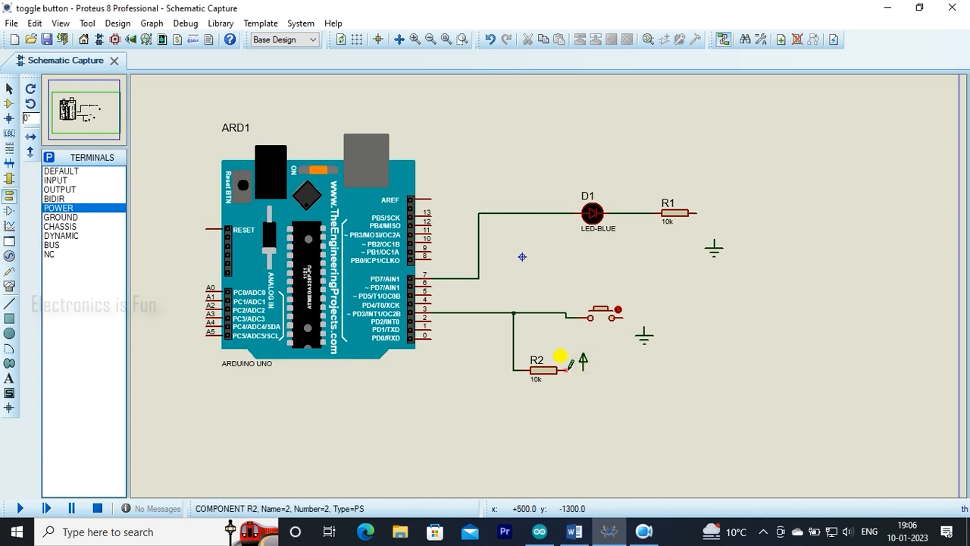
Wire the push button and resistor R1 to their ground terminals, and resistor R2 to the power terminal.
{"action": "left_click", "coordinate": [624, 316]}
{"action": "left_click", "coordinate": [645, 326]}
{"action": "left_click", "coordinate": [703, 213]}
{"action": "left_click", "coordinate": [714, 243]}
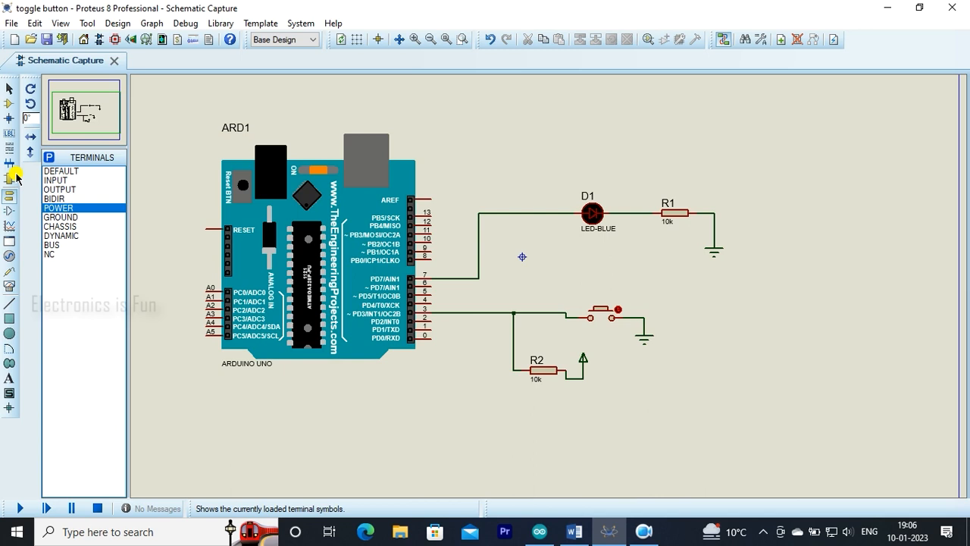
Set the value of resistor R2 to 1k.
{"action": "left_click", "coordinate": [10, 104]}
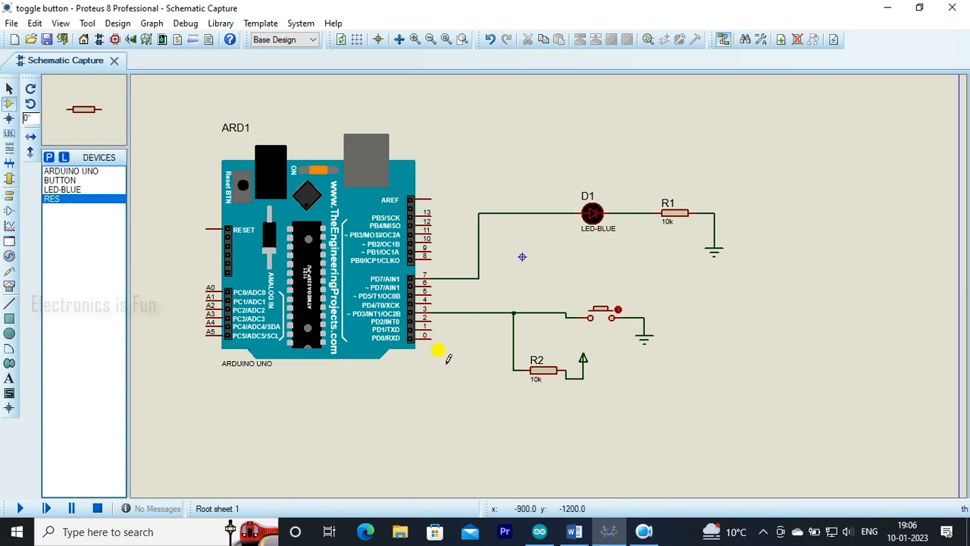
{"action": "left_click", "coordinate": [534, 384]}
{"action": "left_click", "coordinate": [534, 385]}
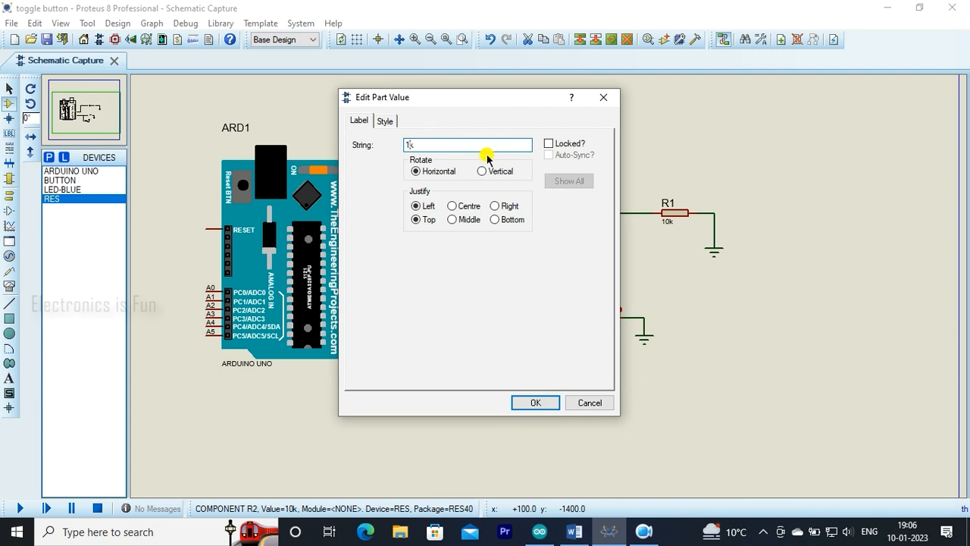
{"action": "left_click", "coordinate": [532, 402]}
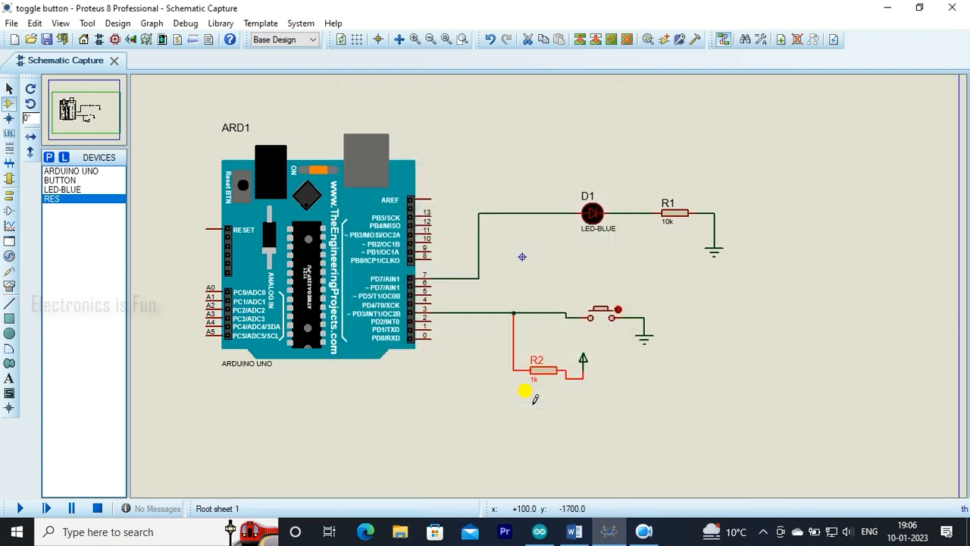
Set the value of resistor R1 to 330.
{"action": "left_click", "coordinate": [668, 221]}
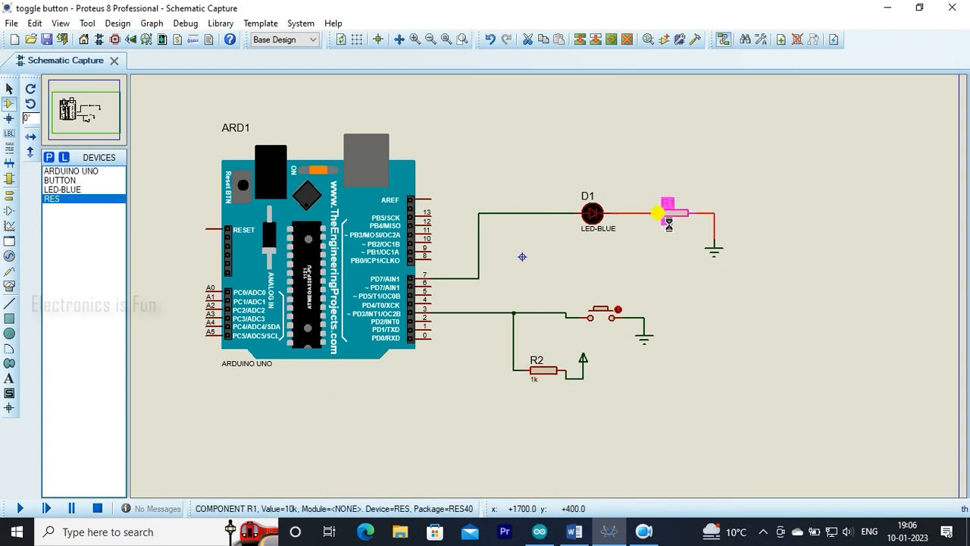
{"action": "left_click", "coordinate": [665, 225]}
{"action": "type", "text": "330"}
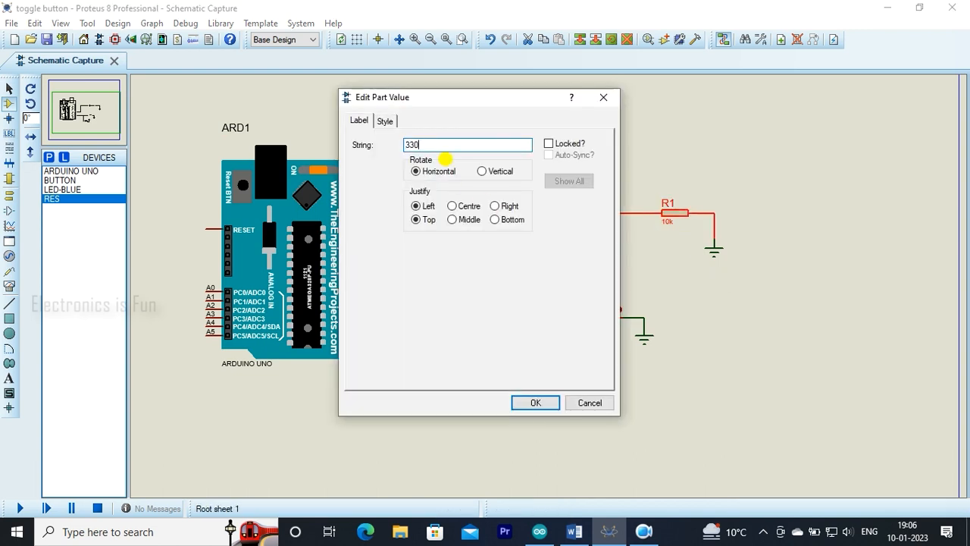
{"action": "key", "text": "Return"}
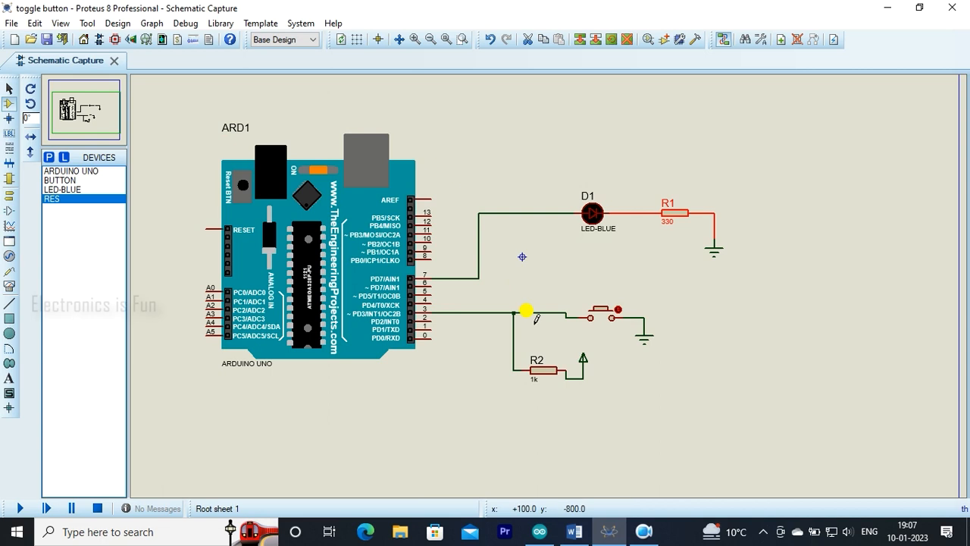
{"action": "scroll", "coordinate": [526, 311], "scroll_direction": "up", "scroll_amount": 1}
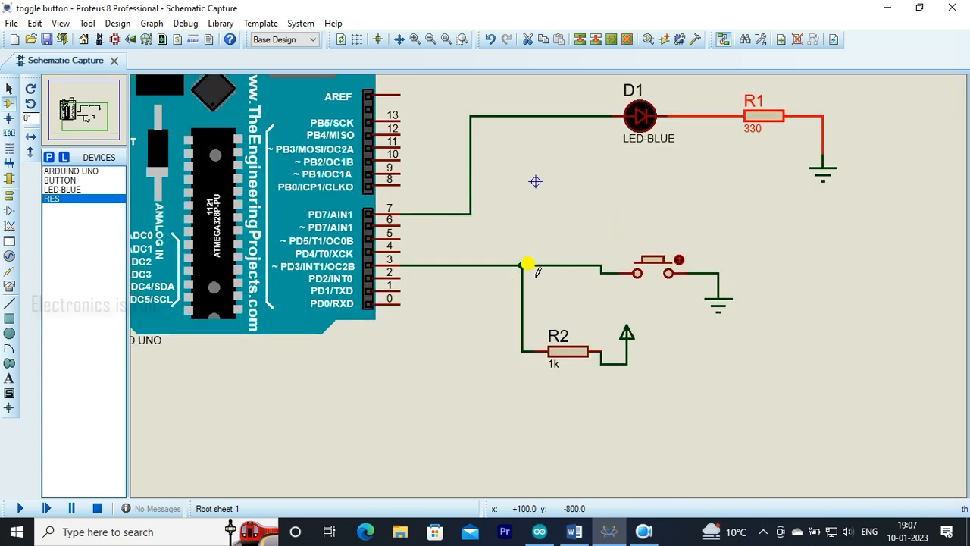
{"action": "left_click", "coordinate": [97, 116]}
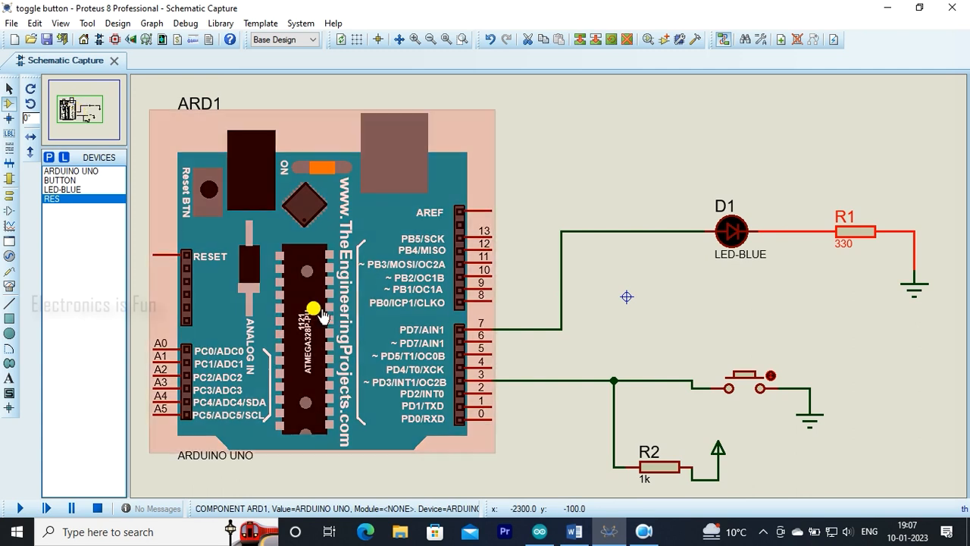
{"action": "left_click", "coordinate": [586, 189]}
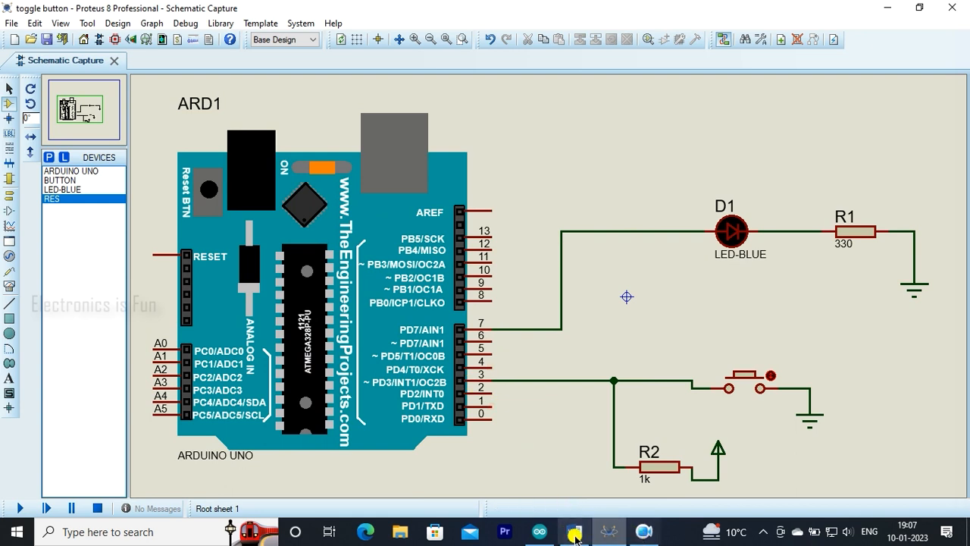
Switch to the Arduino IDE, compile the toggle_button sketch and copy the compiled hex file's path from the build output.
{"action": "left_click", "coordinate": [540, 532]}
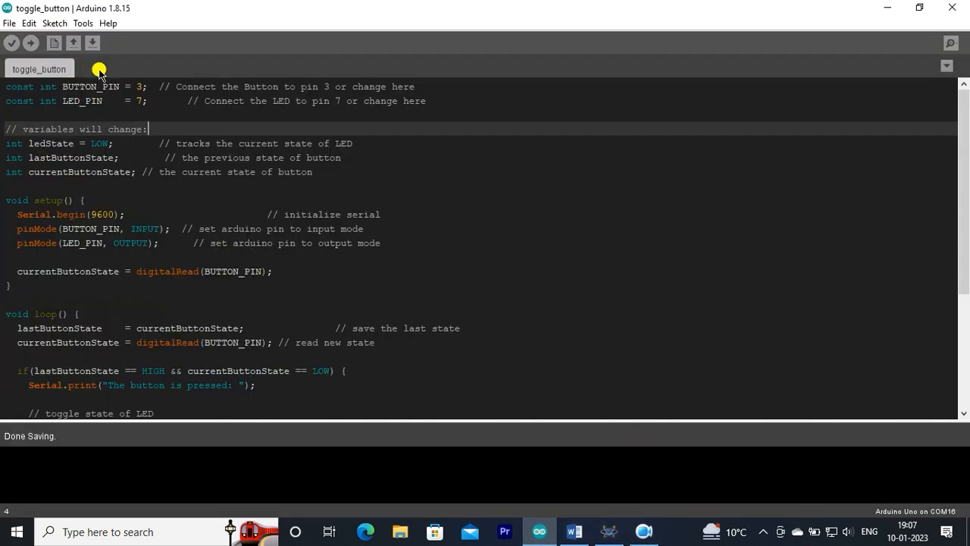
{"action": "left_click", "coordinate": [11, 44]}
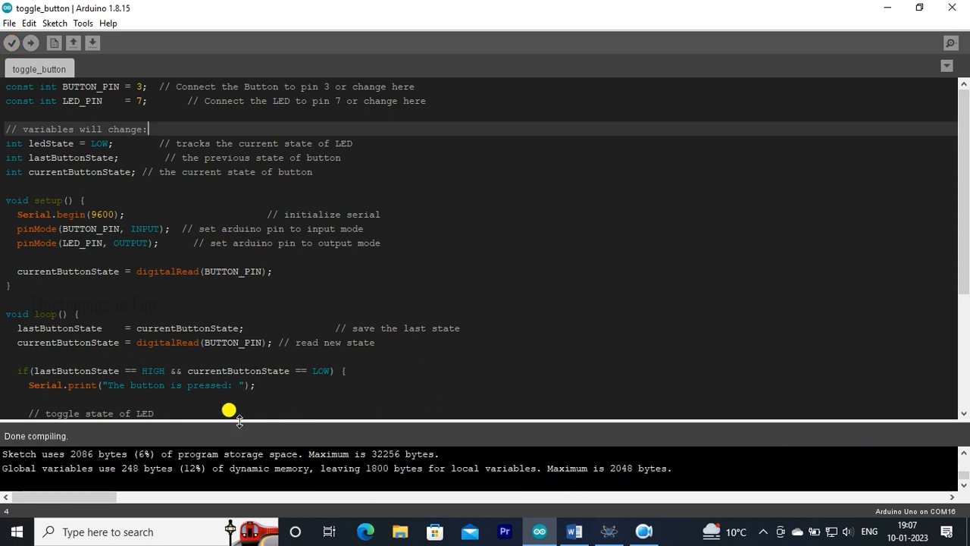
{"action": "left_click_drag", "start_coordinate": [237, 420], "coordinate": [258, 282]}
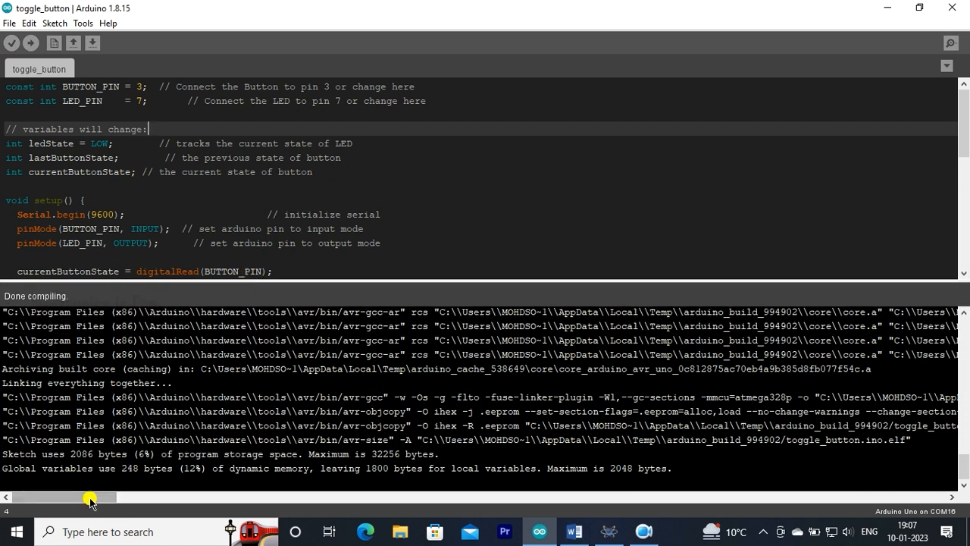
{"action": "left_click_drag", "start_coordinate": [91, 498], "coordinate": [167, 501]}
{"action": "left_click_drag", "start_coordinate": [353, 426], "coordinate": [840, 427]}
Switch back to Proteus, paste the copied path as the Arduino Uno's program file and save the project.
{"action": "left_click", "coordinate": [609, 532]}
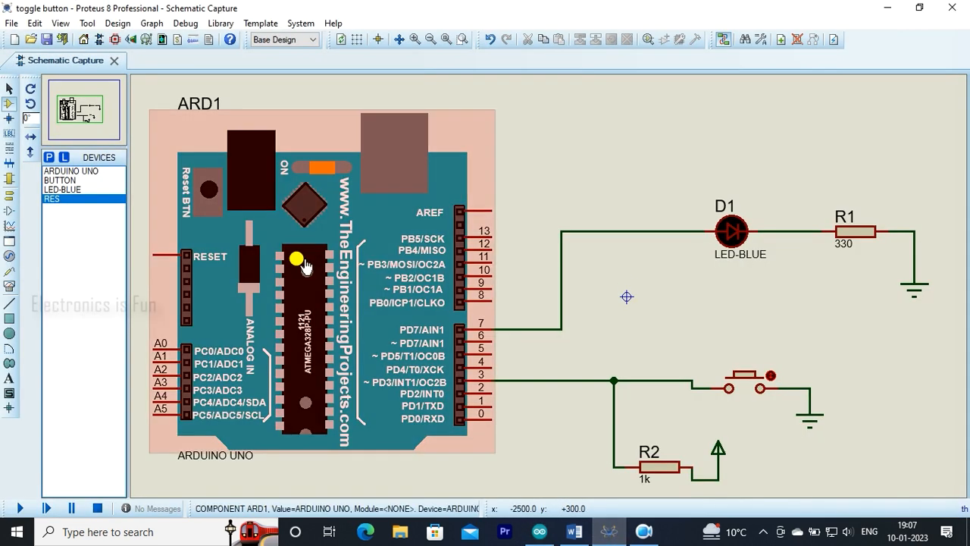
{"action": "double_click", "coordinate": [306, 266]}
{"action": "left_click", "coordinate": [456, 205]}
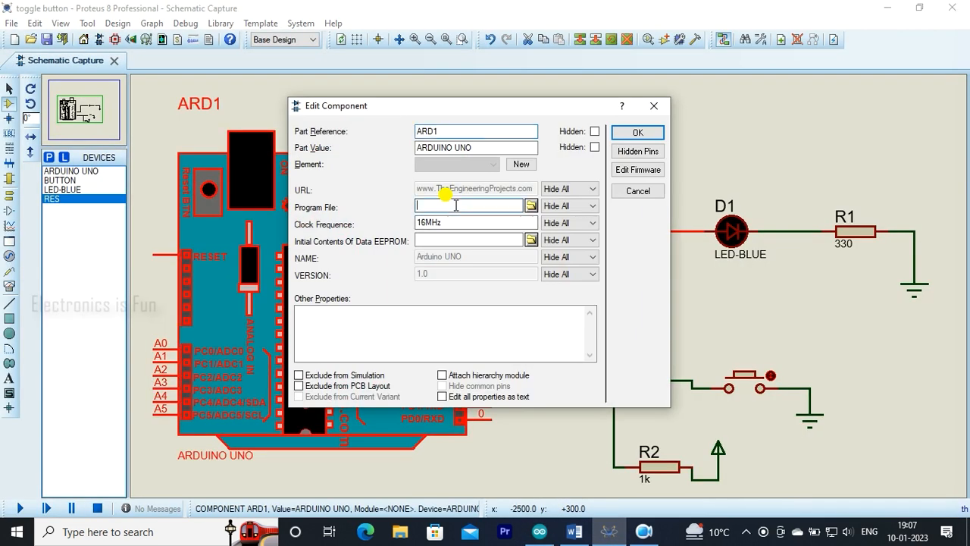
{"action": "right_click", "coordinate": [457, 205]}
{"action": "left_click", "coordinate": [489, 267]}
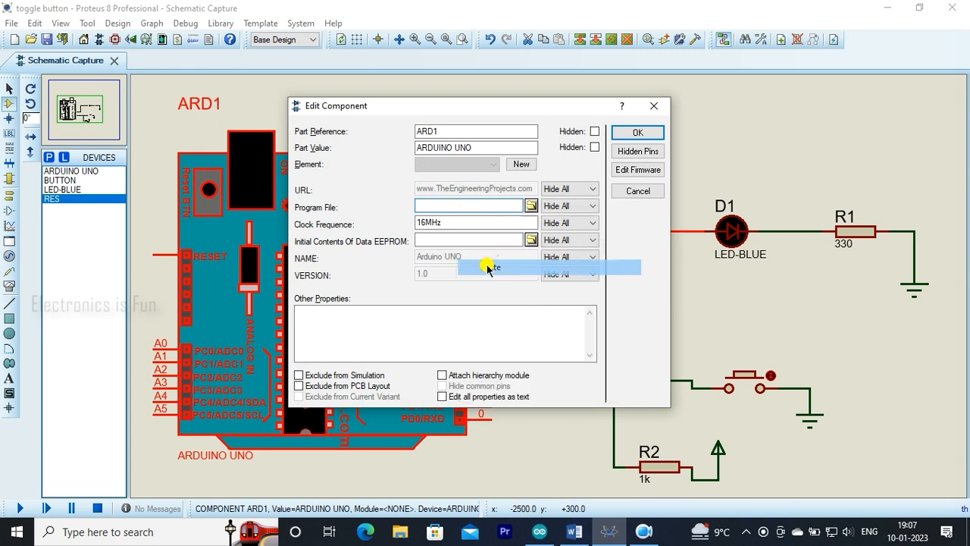
{"action": "left_click", "coordinate": [623, 134]}
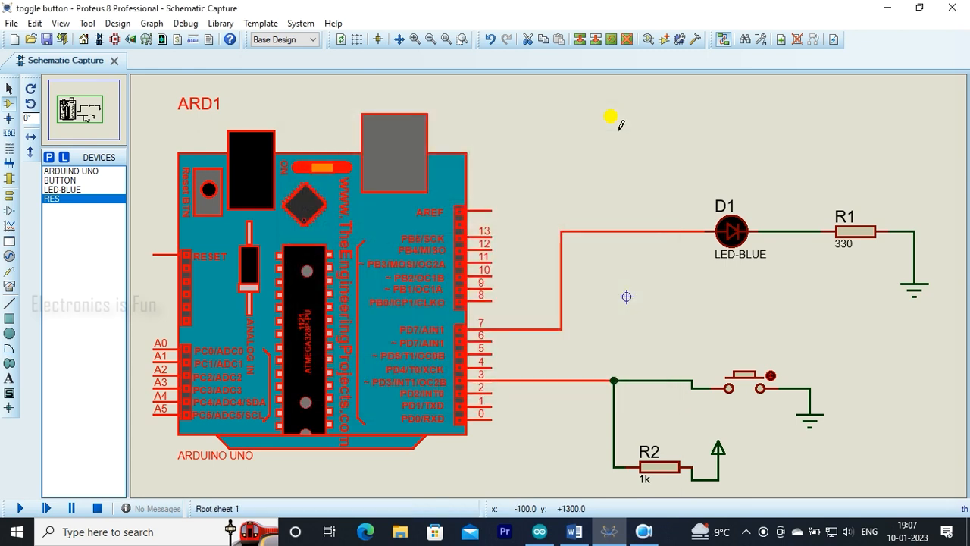
{"action": "left_click", "coordinate": [46, 40]}
{"action": "left_click", "coordinate": [245, 80]}
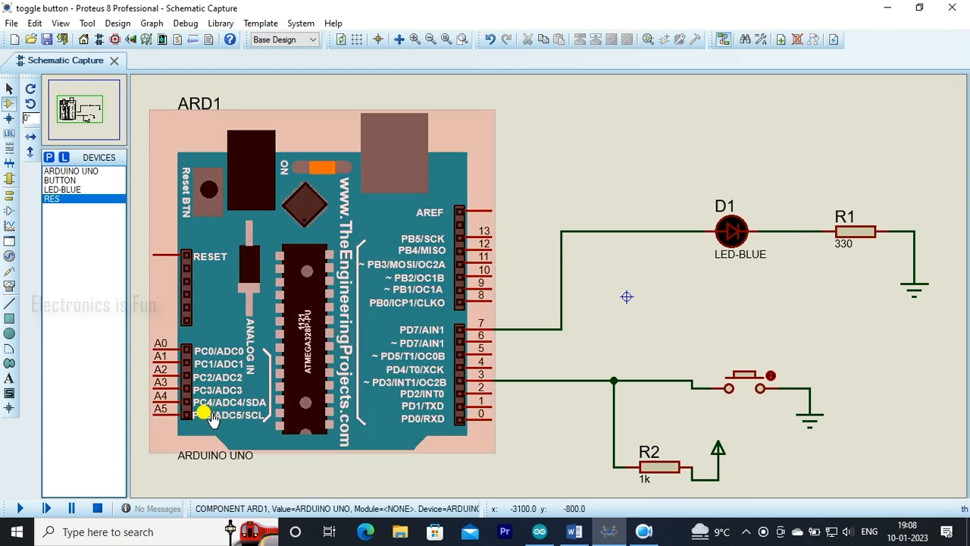
Run the simulation, actuate the push button repeatedly to test toggling the blue LED, and stop the simulation.
{"action": "left_click", "coordinate": [20, 508]}
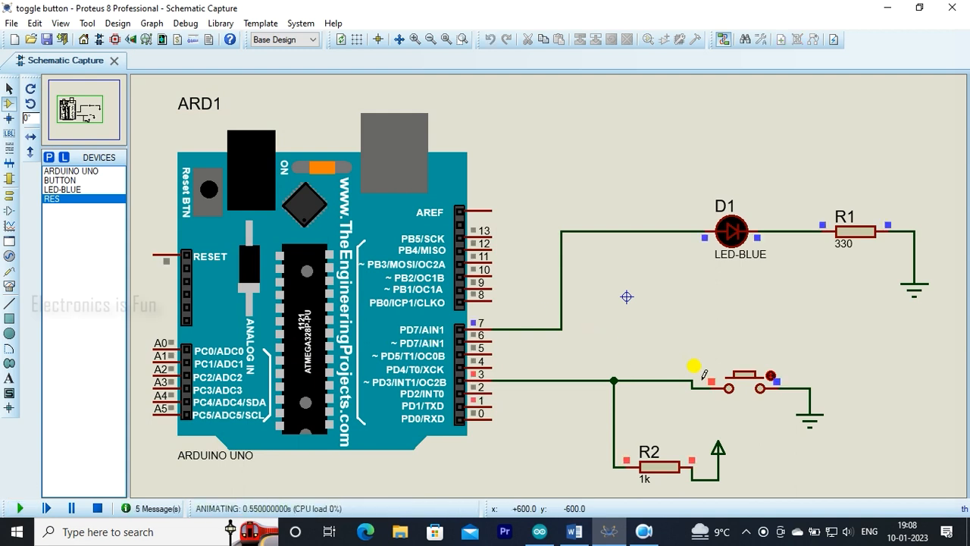
{"action": "left_click", "coordinate": [747, 380]}
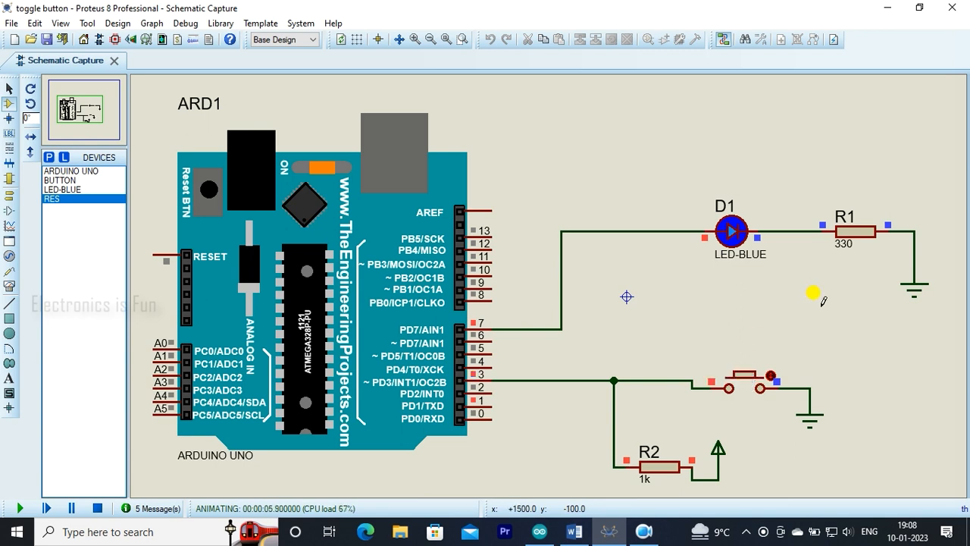
{"action": "left_click", "coordinate": [748, 379]}
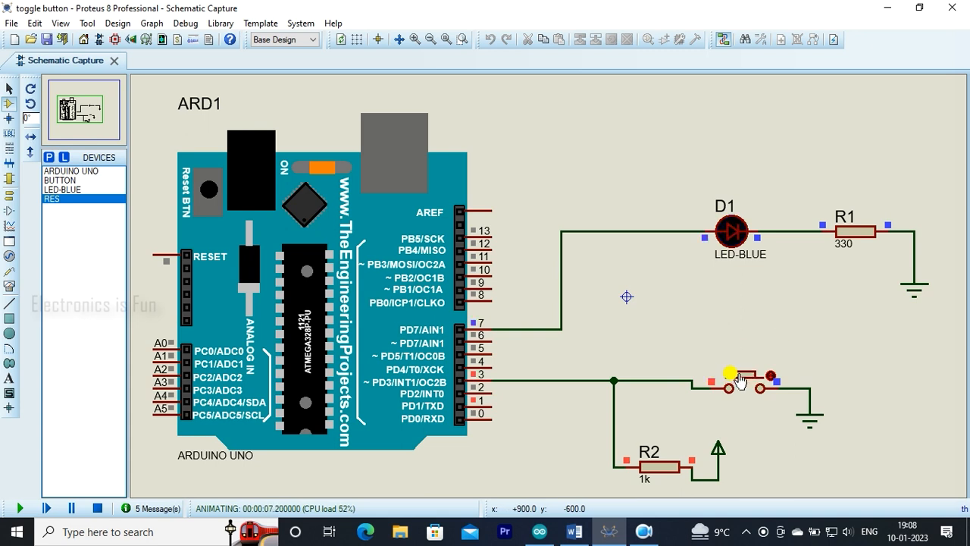
{"action": "left_click", "coordinate": [747, 381]}
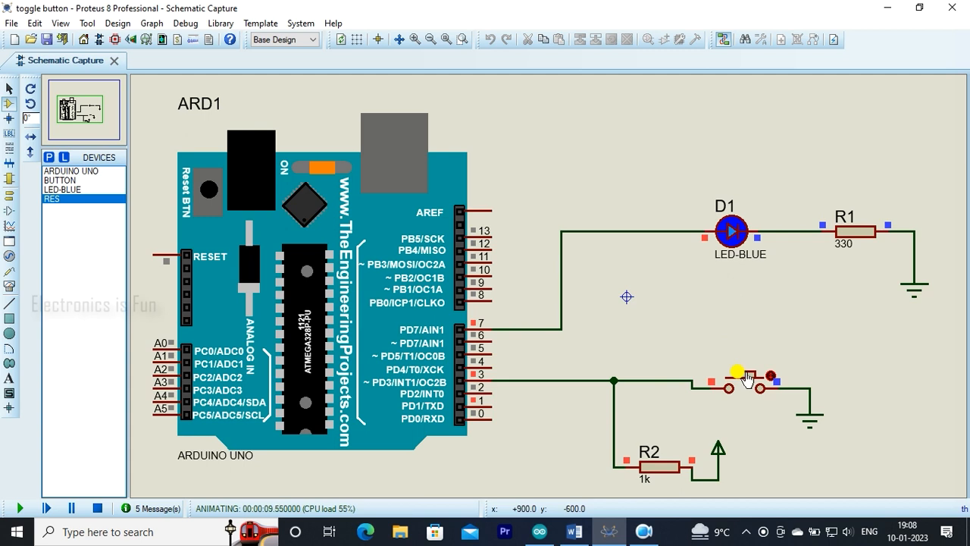
{"action": "left_click", "coordinate": [747, 382]}
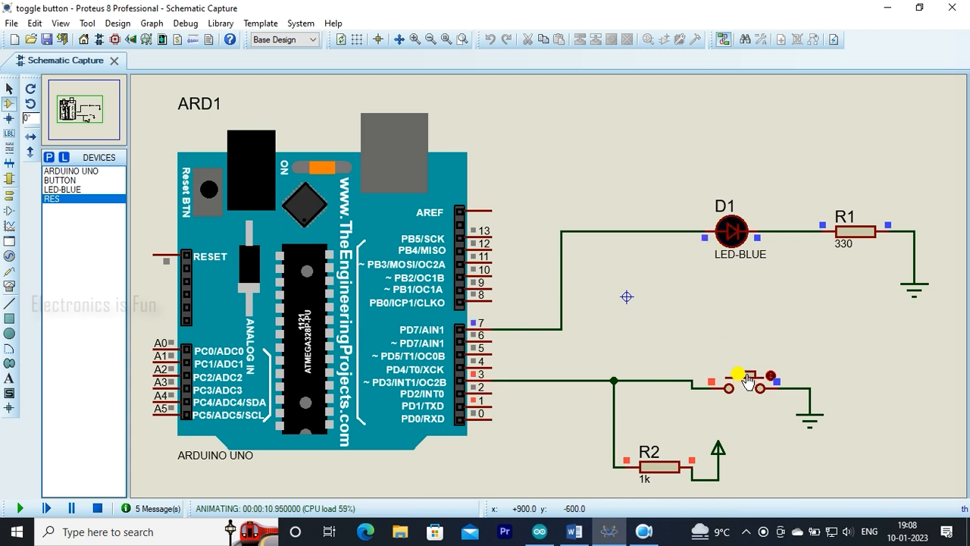
{"action": "left_click", "coordinate": [748, 381]}
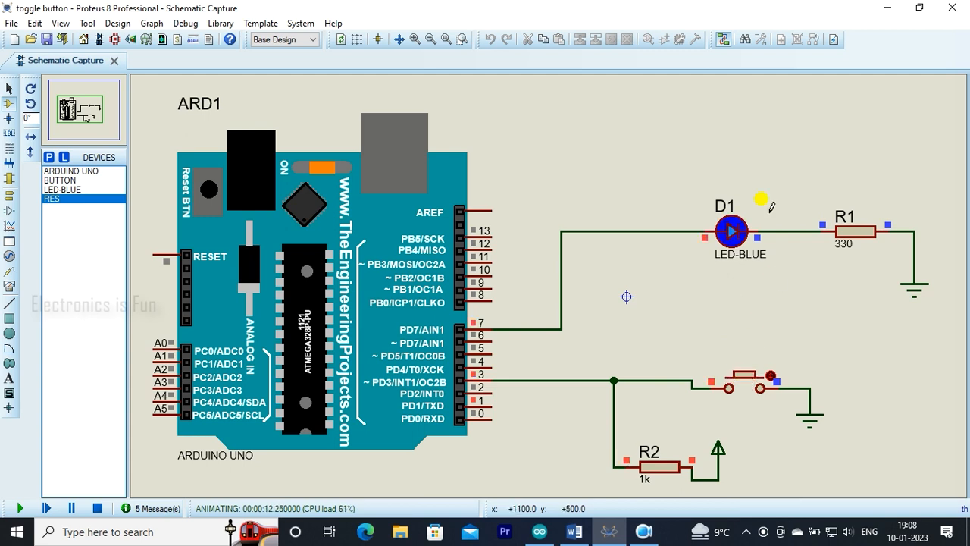
{"action": "left_click", "coordinate": [746, 385]}
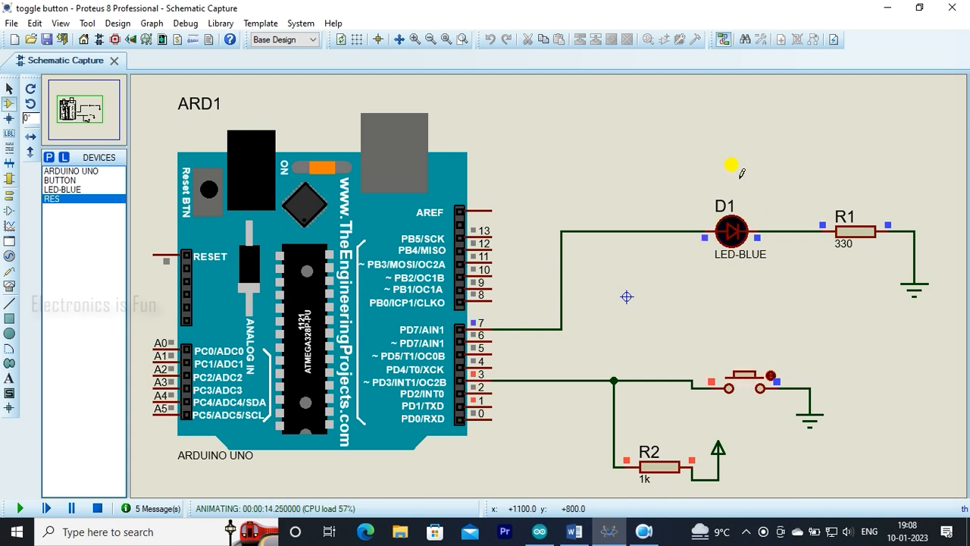
{"action": "left_click", "coordinate": [748, 383]}
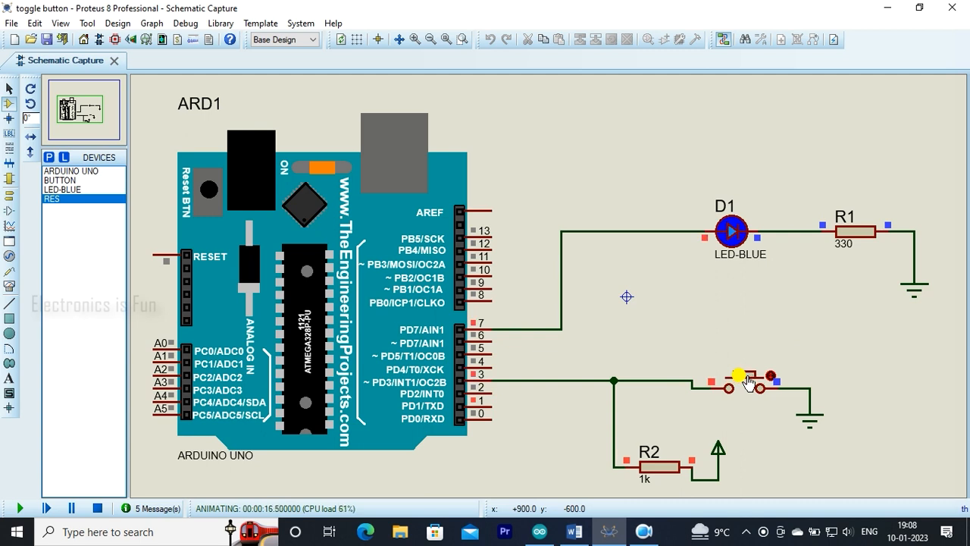
{"action": "left_click", "coordinate": [747, 383]}
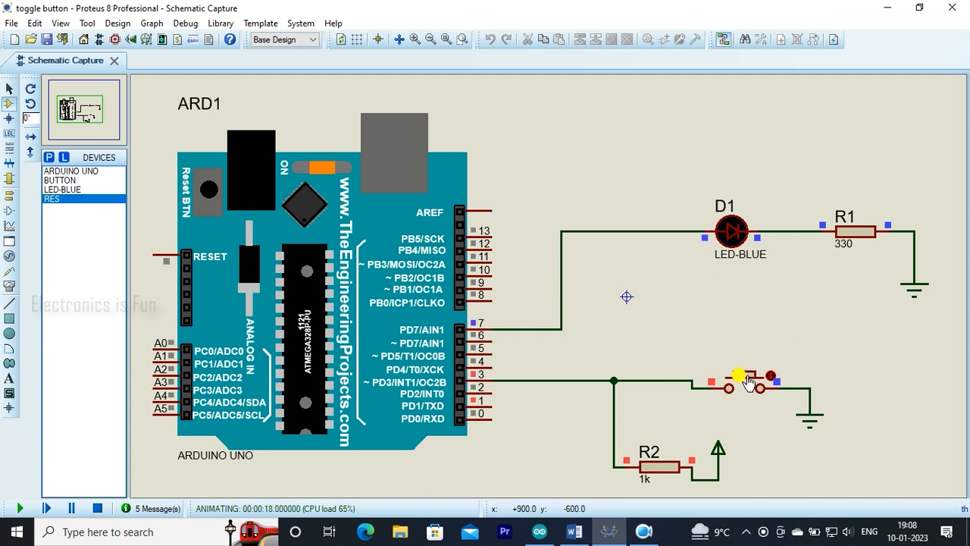
{"action": "left_click", "coordinate": [747, 375]}
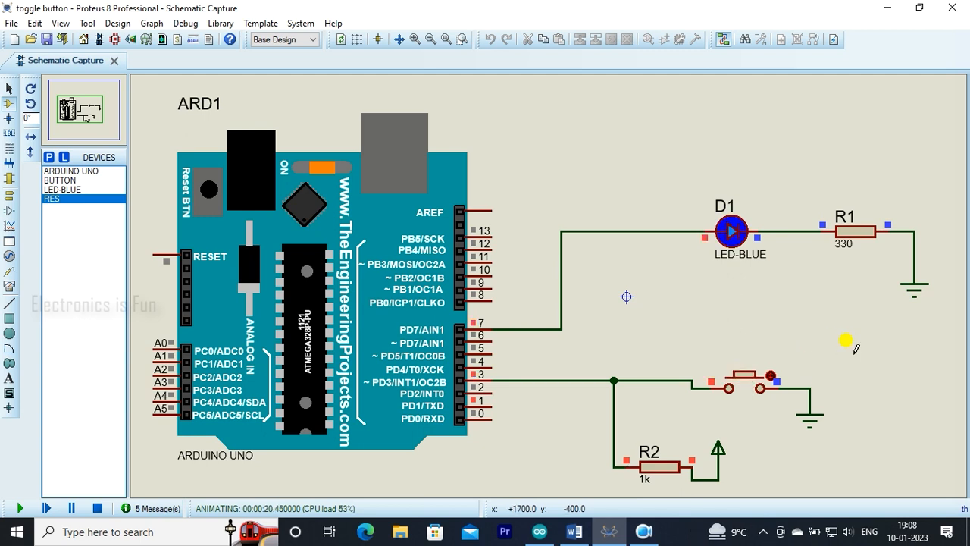
{"action": "left_click", "coordinate": [755, 377]}
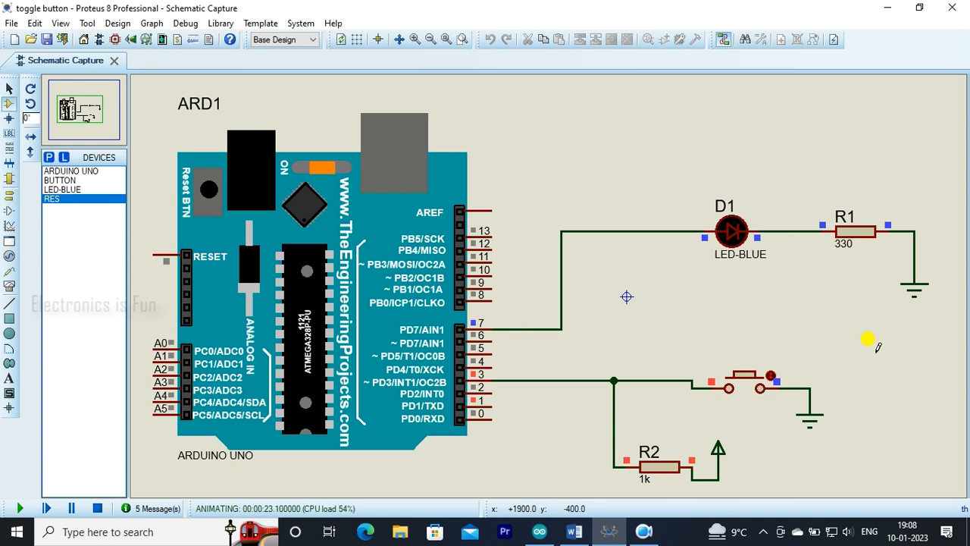
{"action": "left_click", "coordinate": [98, 506]}
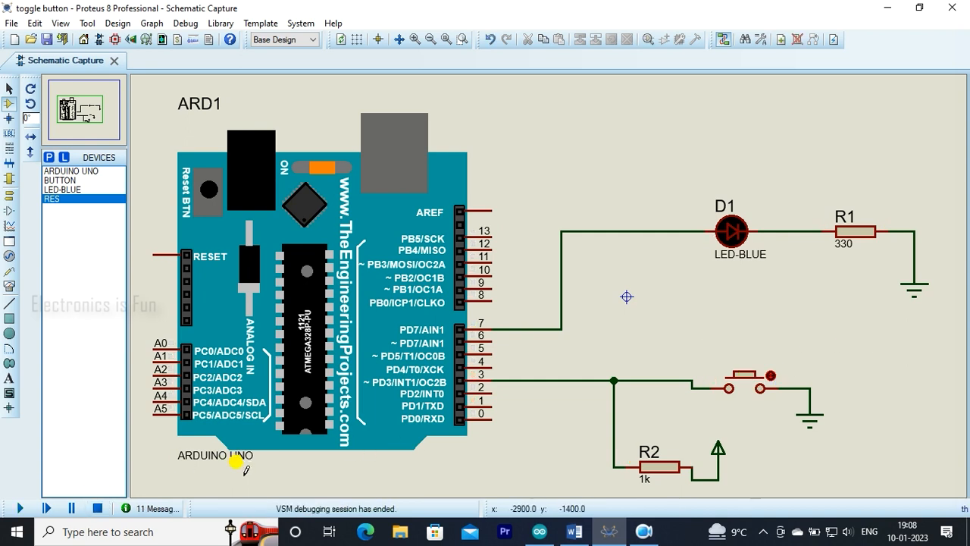